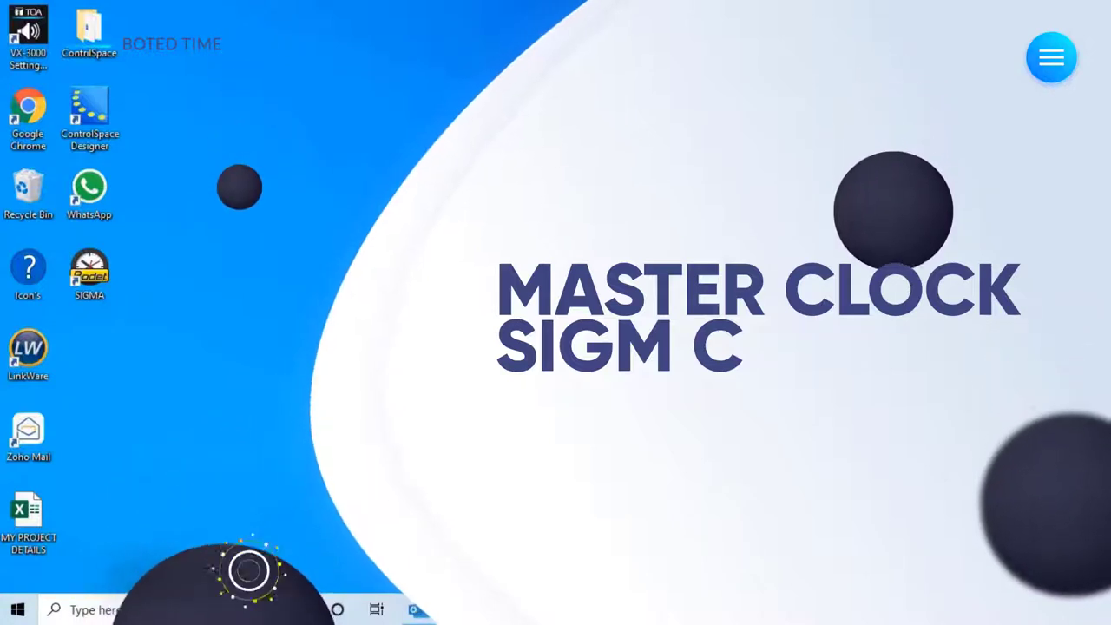
- Run 680012_BodetDetect_install_V11B27 from F:\Softwares\BodetDetect_V11B27_EN as administrator
click(82, 610)
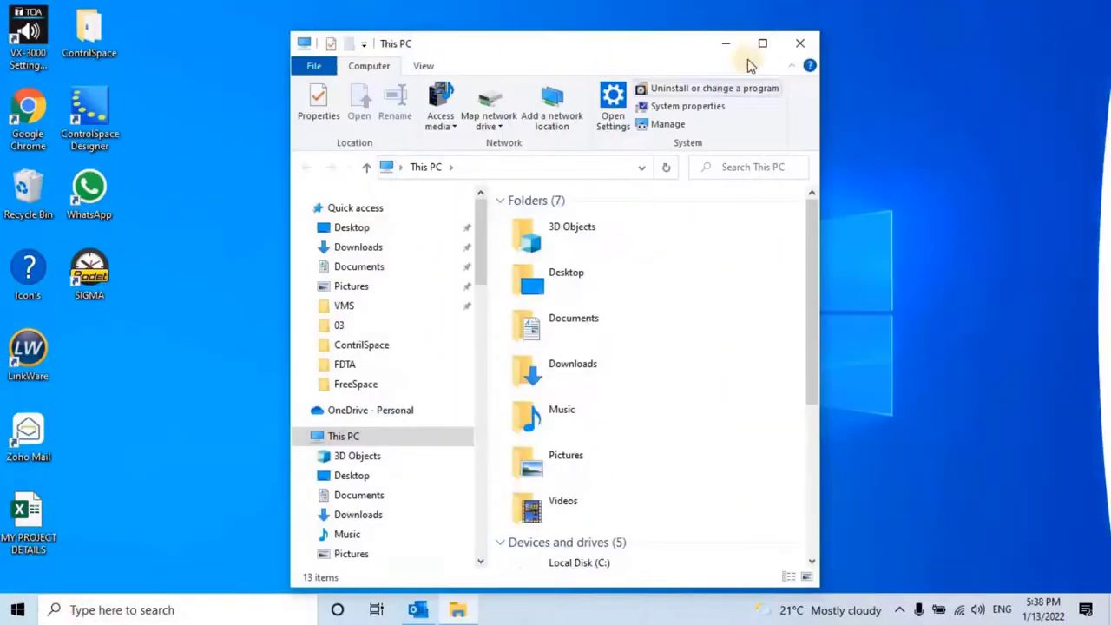
click(751, 46)
double_click(523, 455)
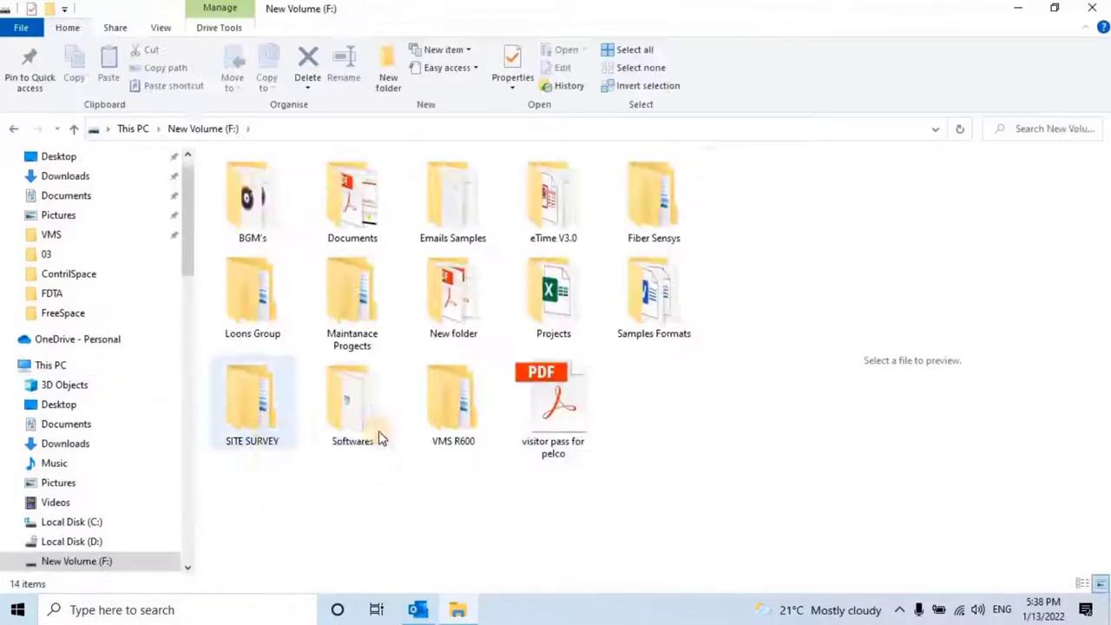
double_click(373, 432)
double_click(346, 251)
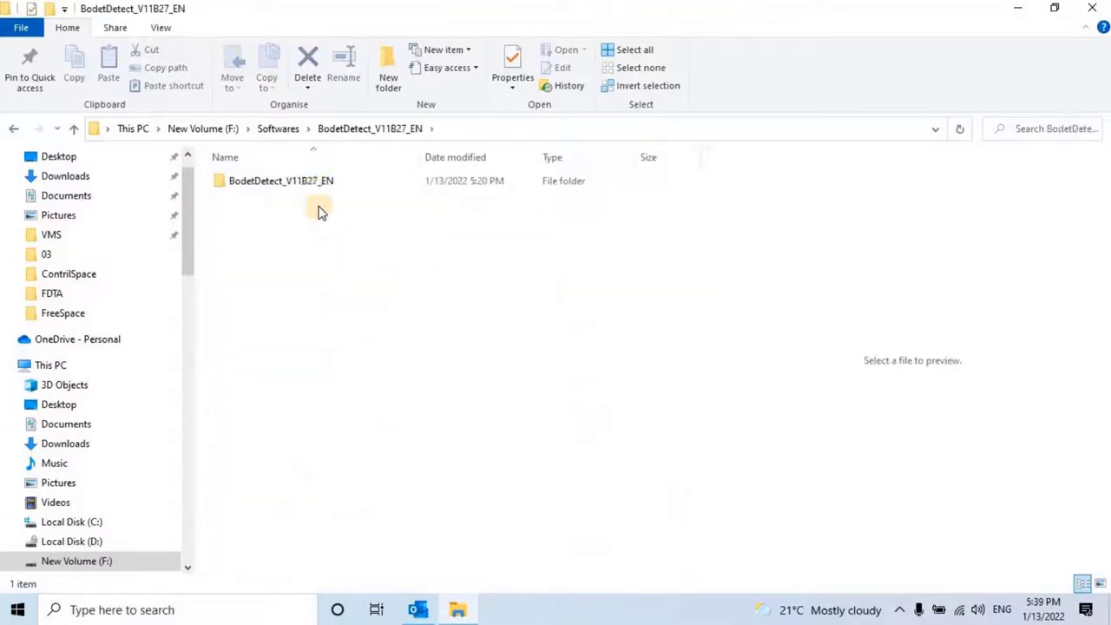
double_click(318, 183)
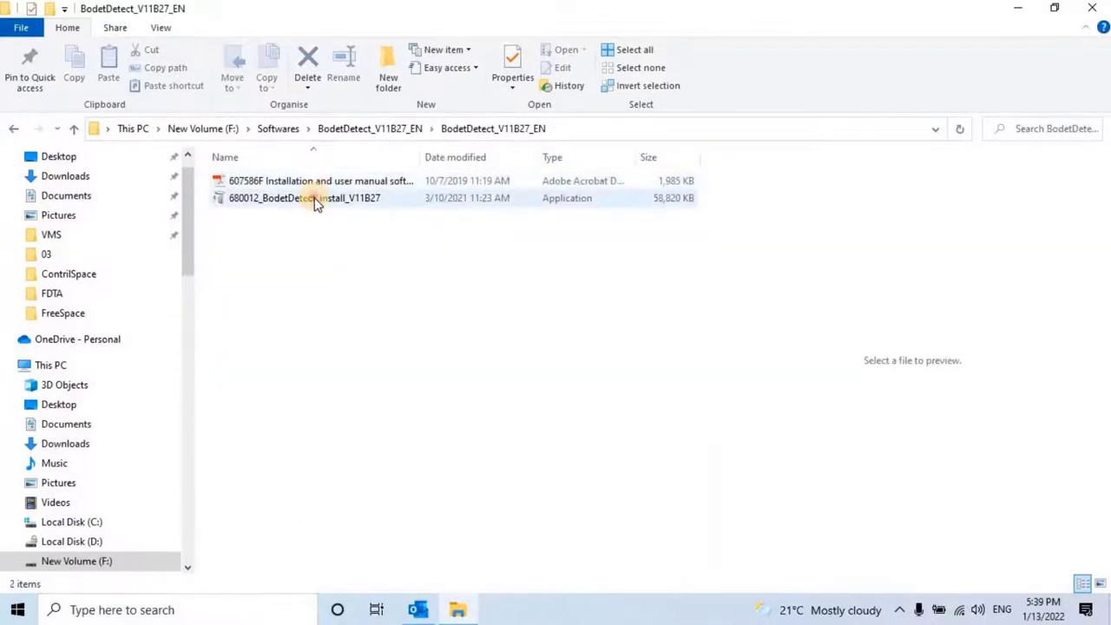
click(312, 198)
right_click(302, 198)
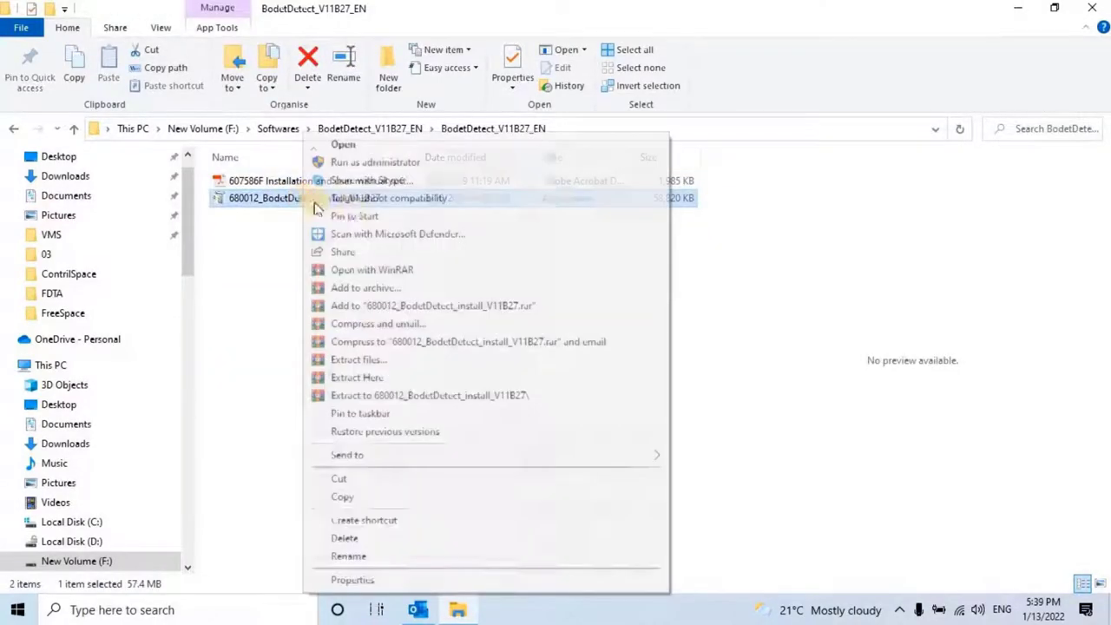
click(387, 162)
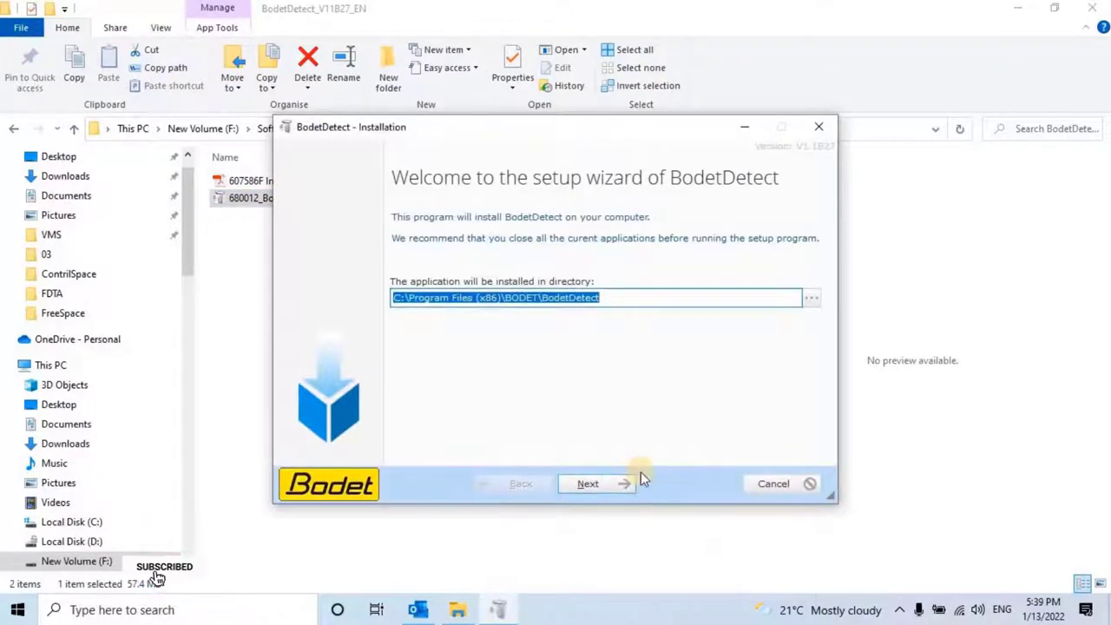
- Install into C:\Program Files (x86)\BODET\BodetDetect and finish with Start the program checked
click(606, 487)
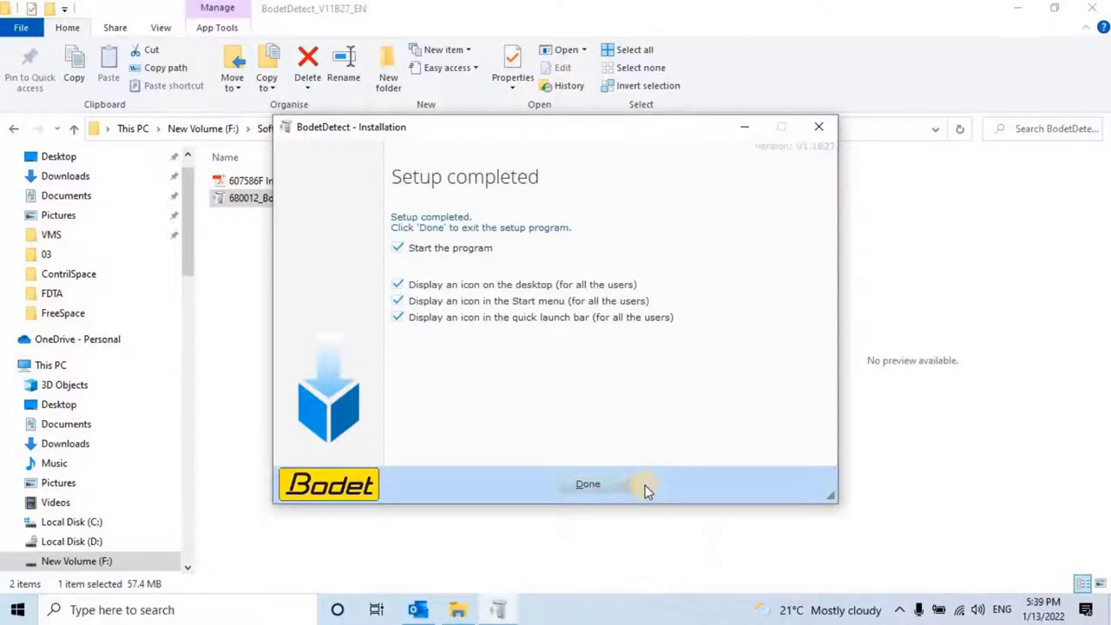
click(646, 491)
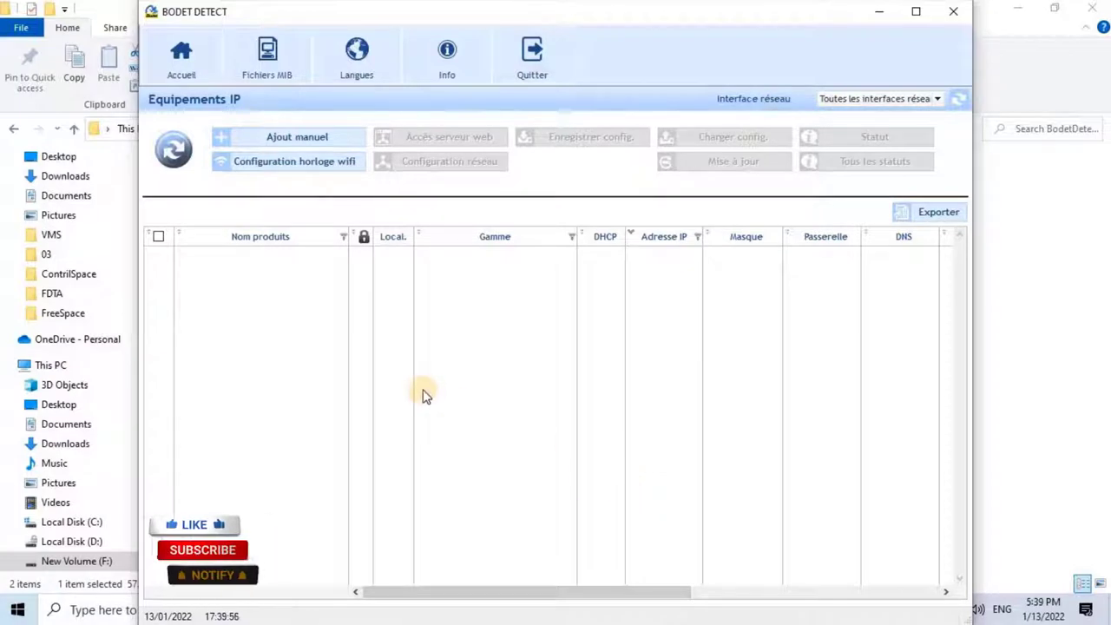
- Switch the Bodet Detect interface language from Langues to English
click(342, 57)
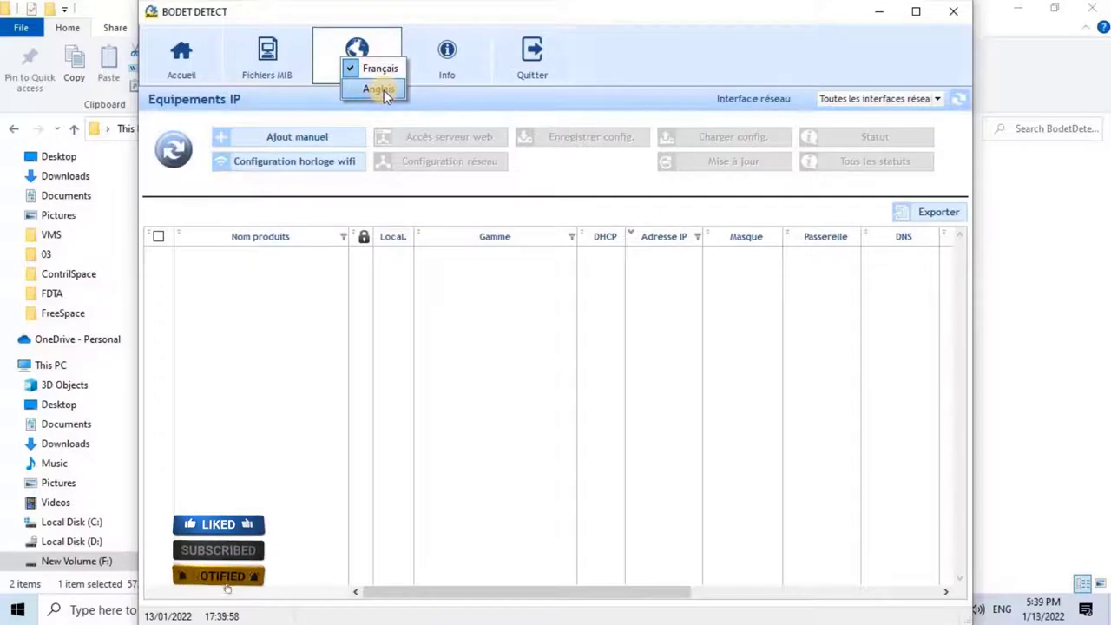
click(373, 90)
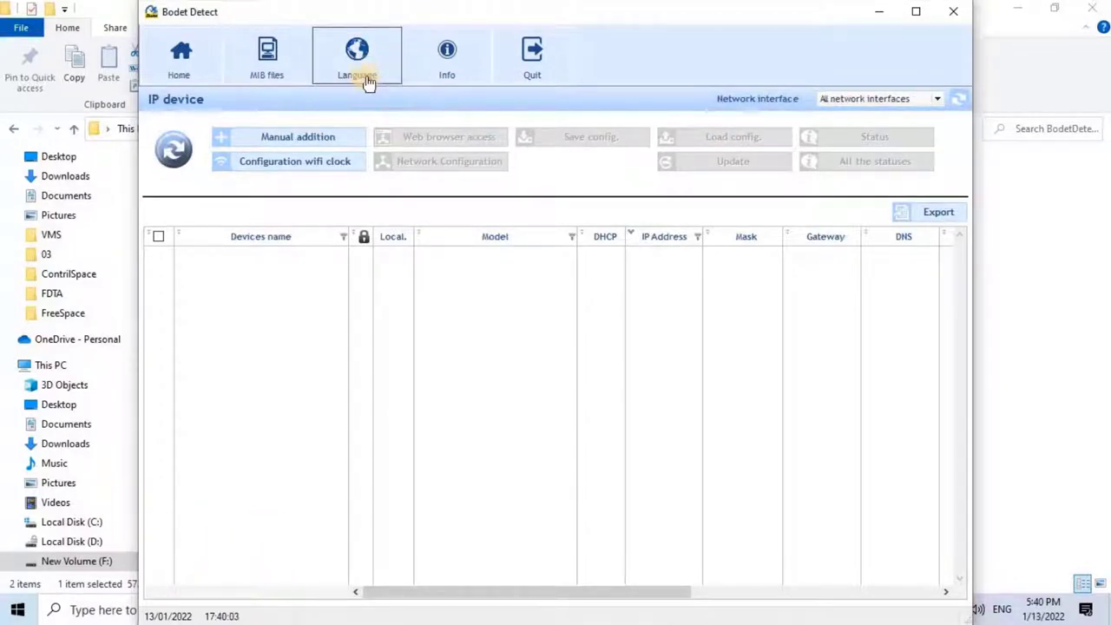
click(368, 79)
click(366, 77)
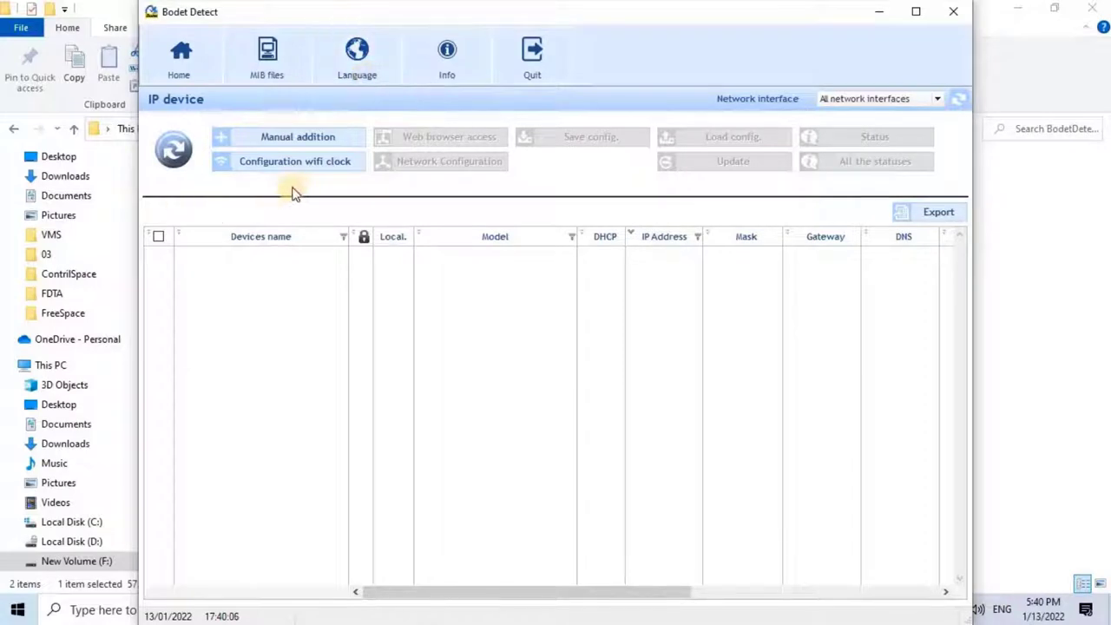
- Search the network for Bodet clocks, find none, and close Bodet Detect
click(317, 168)
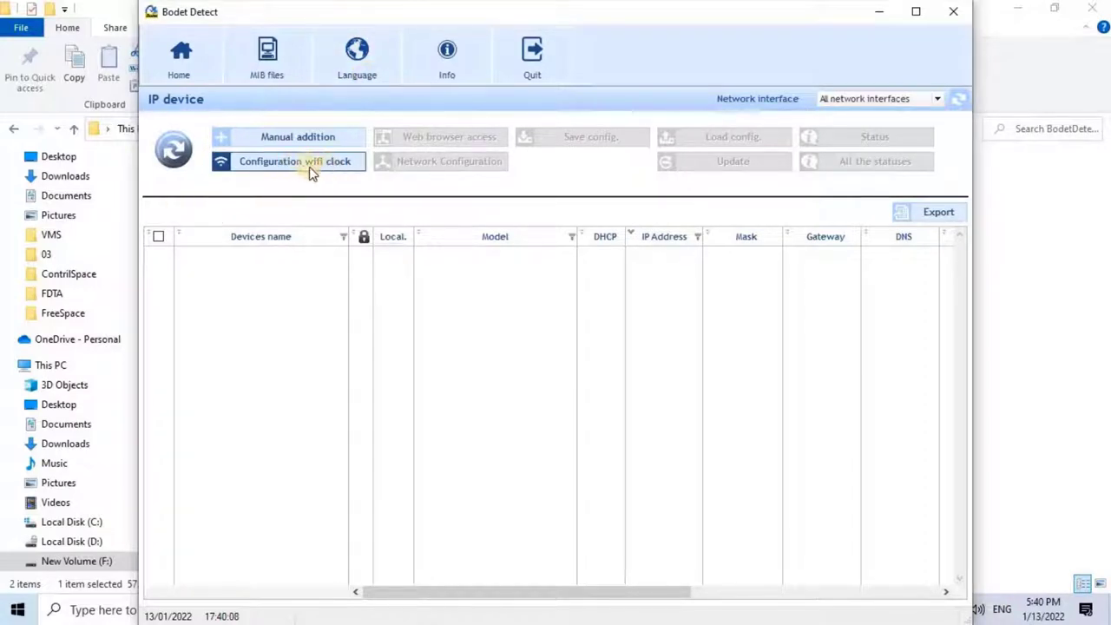
click(188, 161)
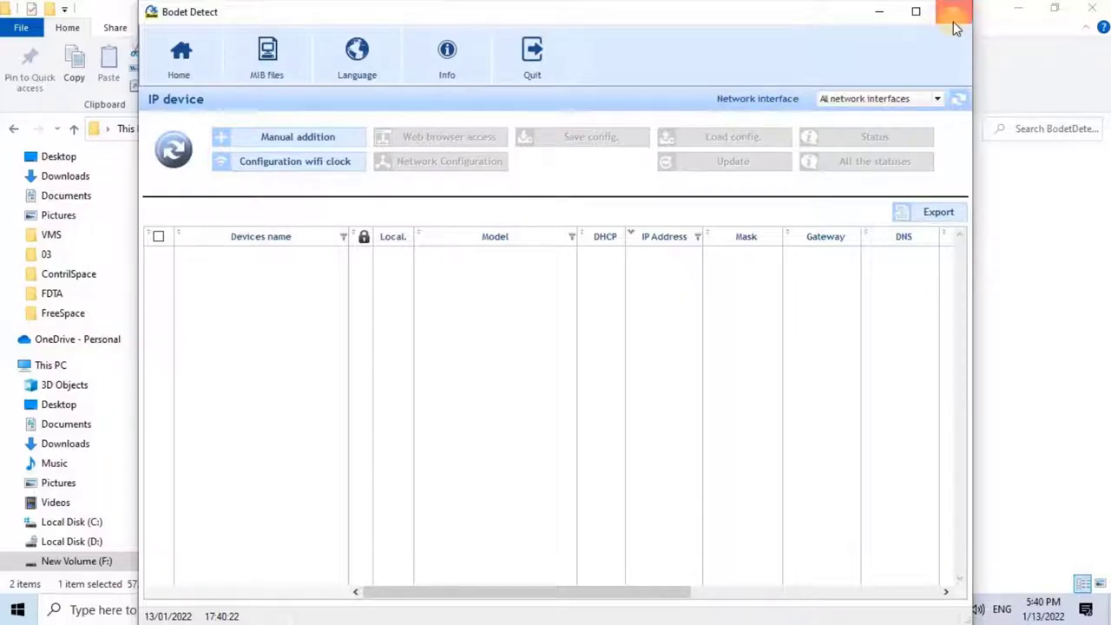
click(953, 11)
- Close File Explorer and open the Ethernet adapter's properties from Network & Internet settings
click(1092, 7)
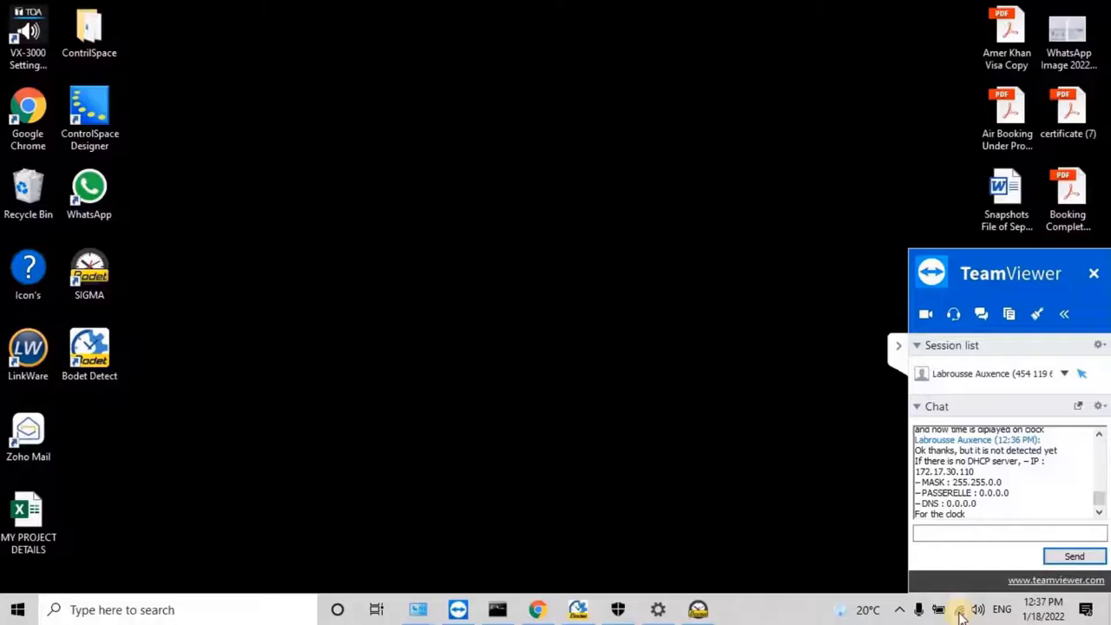
click(960, 605)
click(960, 594)
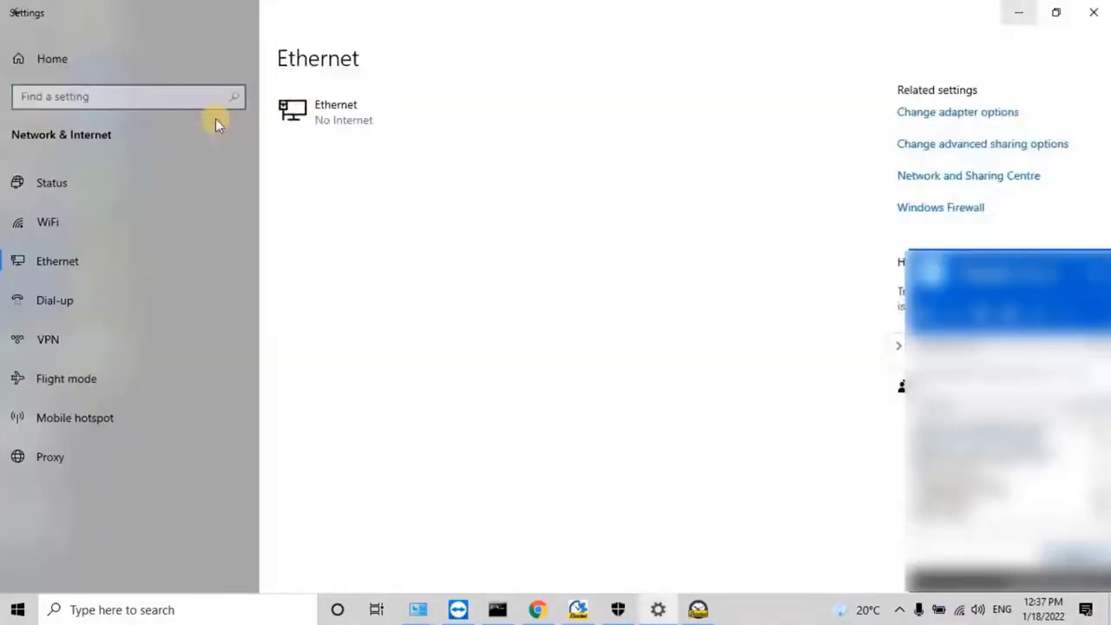
click(53, 263)
click(953, 116)
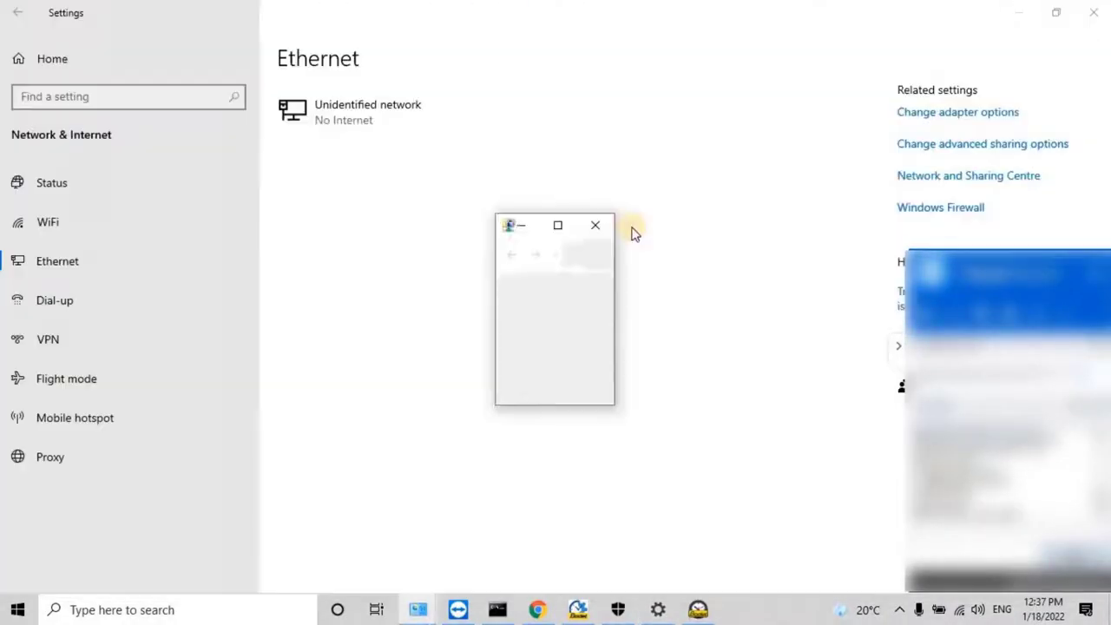
click(559, 226)
double_click(281, 109)
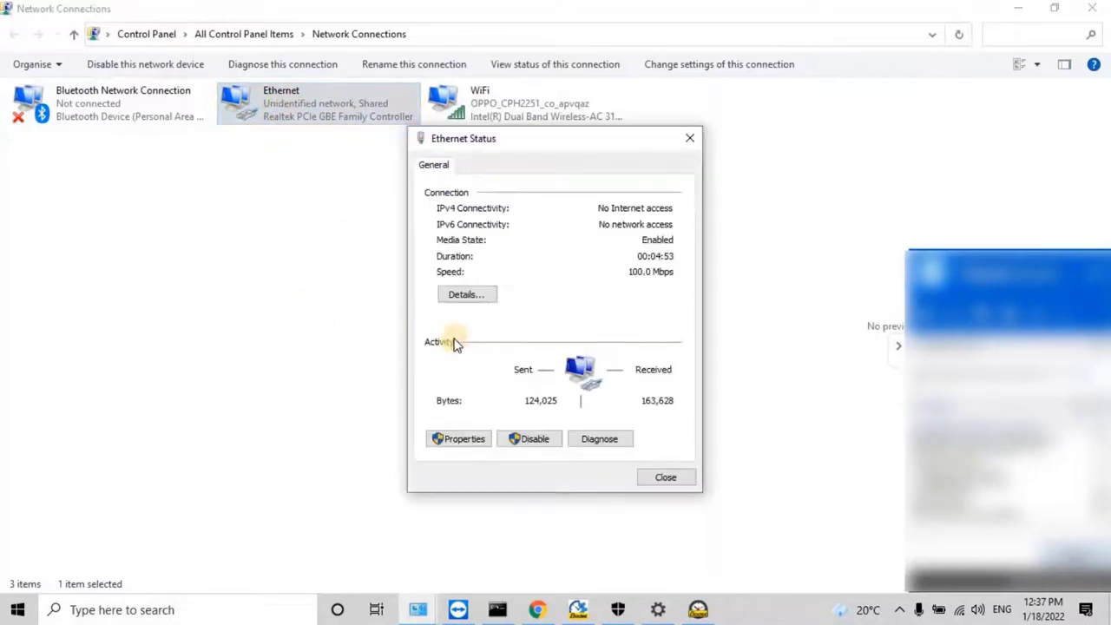
click(459, 438)
- Set IPv4 to 172.17.30.254 with subnet mask 255.255.0.0 and confirm all dialogs
click(564, 326)
double_click(564, 327)
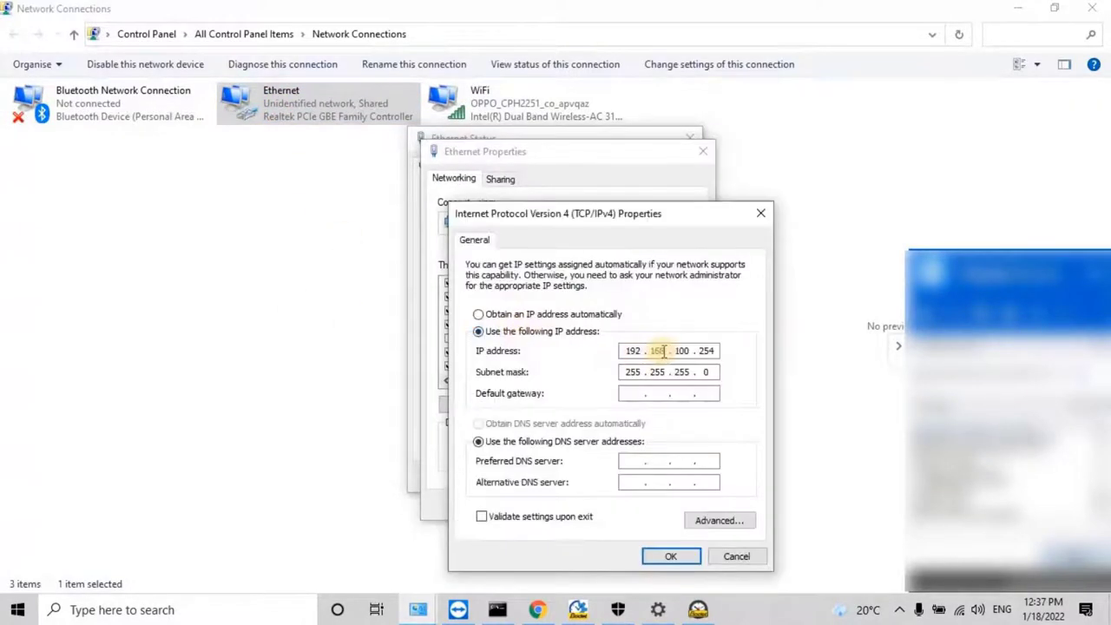
key(BackSpace)
key(BackSpace)
key(BackSpace)
key(BackSpace)
key(BackSpace)
key(BackSpace)
key(BackSpace)
key(BackSpace)
key(BackSpace)
key(BackSpace)
key(BackSpace)
key(BackSpace)
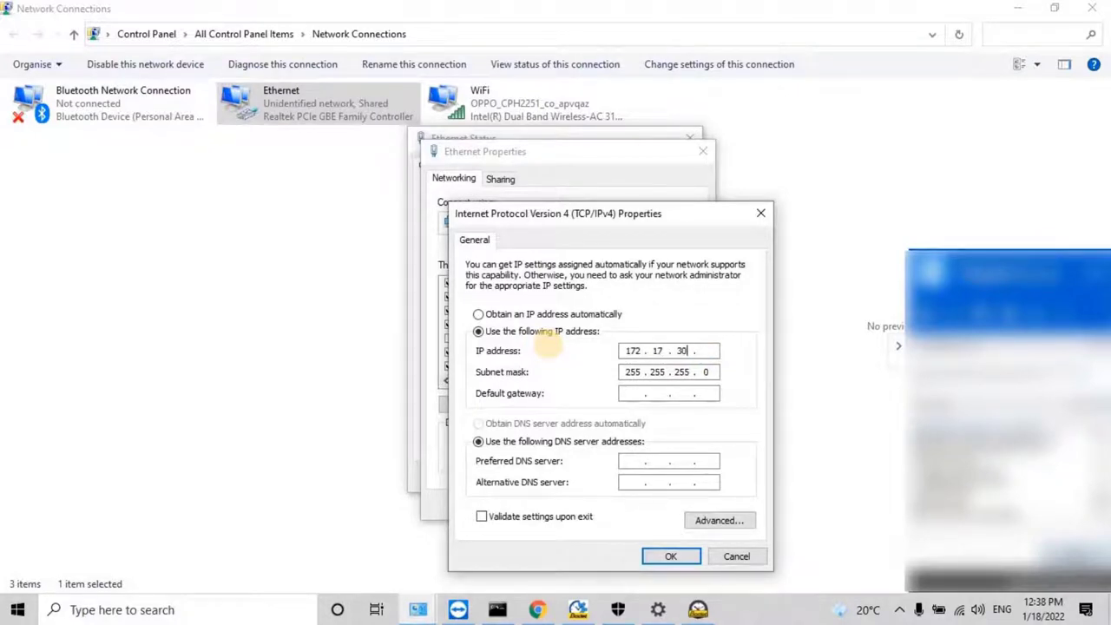
text(172.17.30.254)
double_click(681, 372)
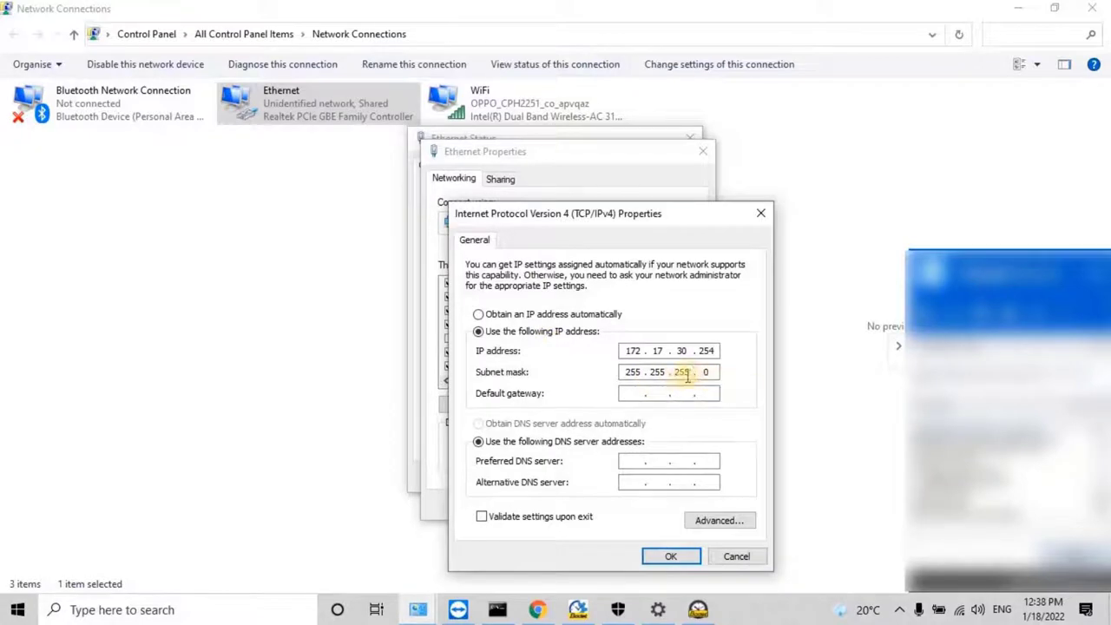
text(2)
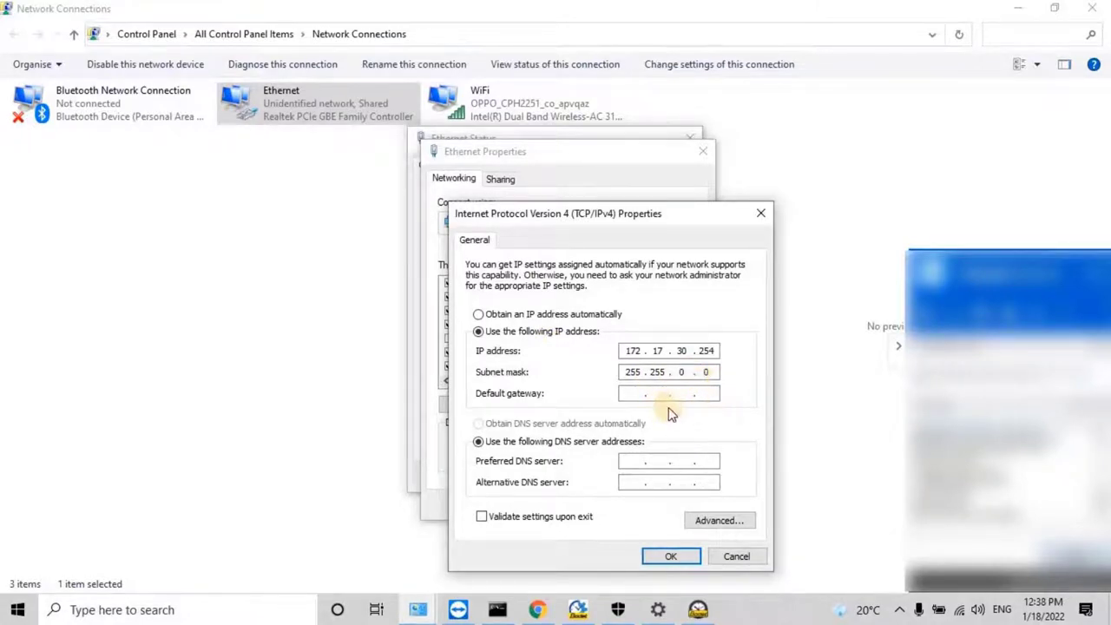
click(660, 557)
click(615, 505)
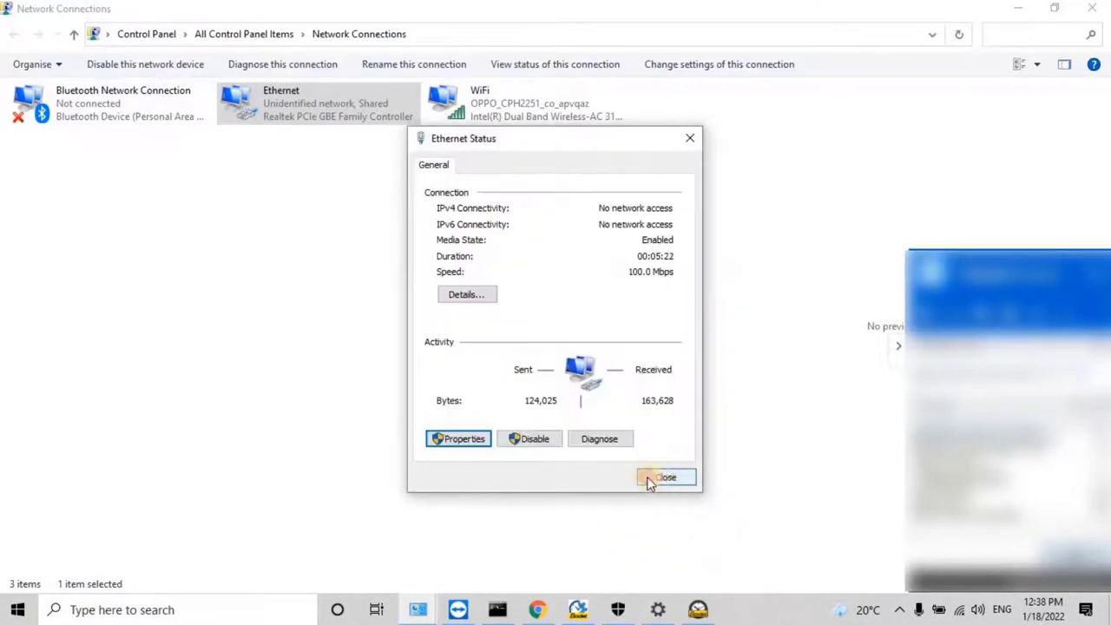
click(659, 475)
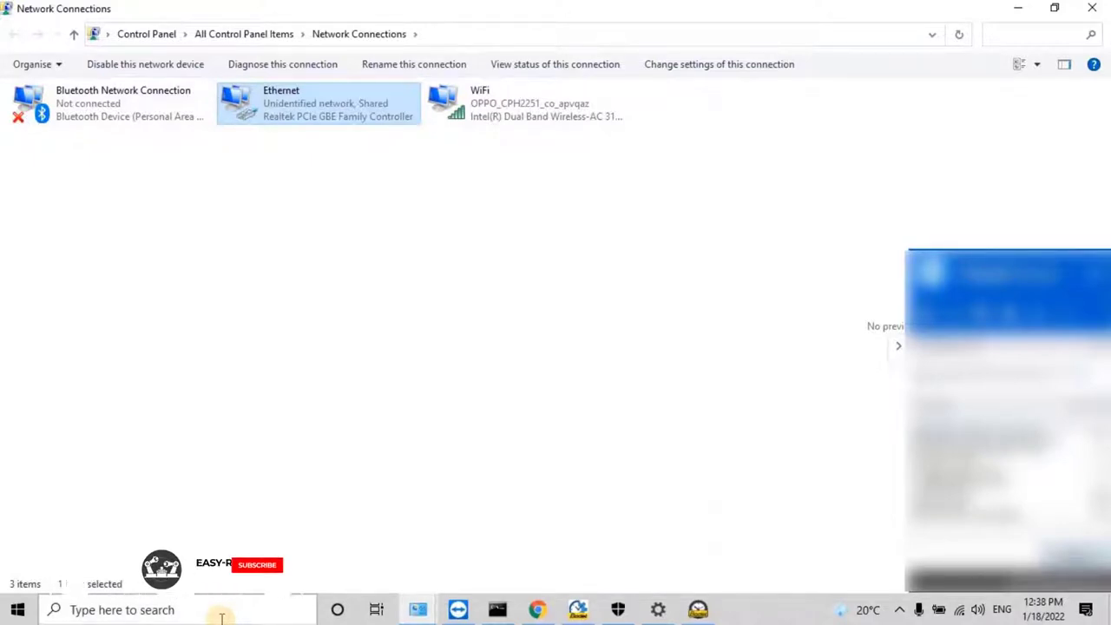
- Run 'ping 172.17.30.110 -t' from the Run box and watch the clock reply
key(super+r)
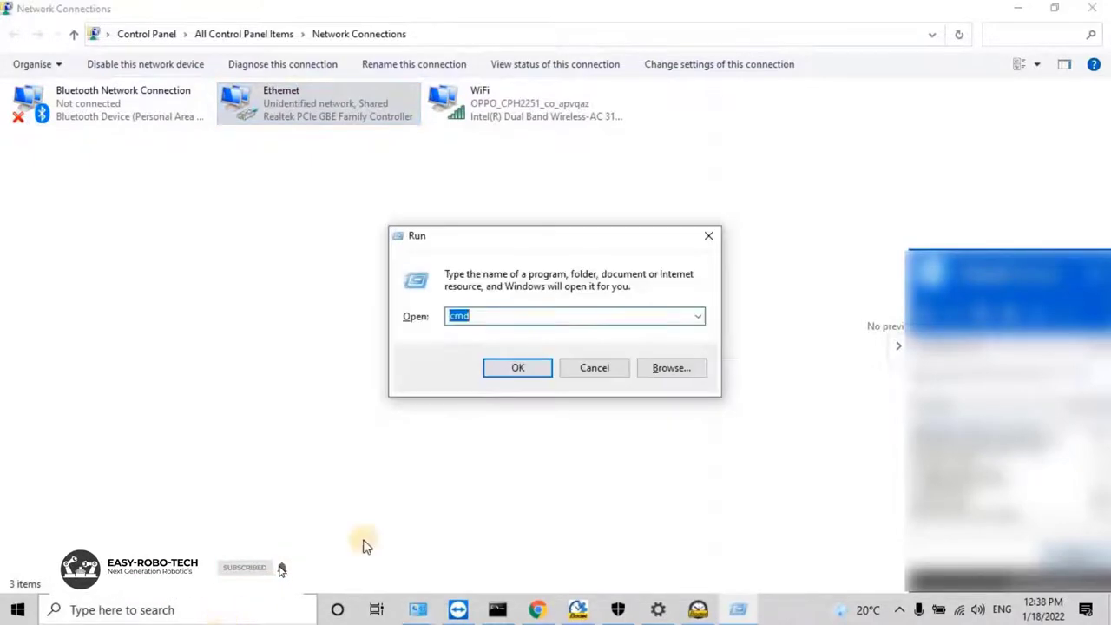
text(pin)
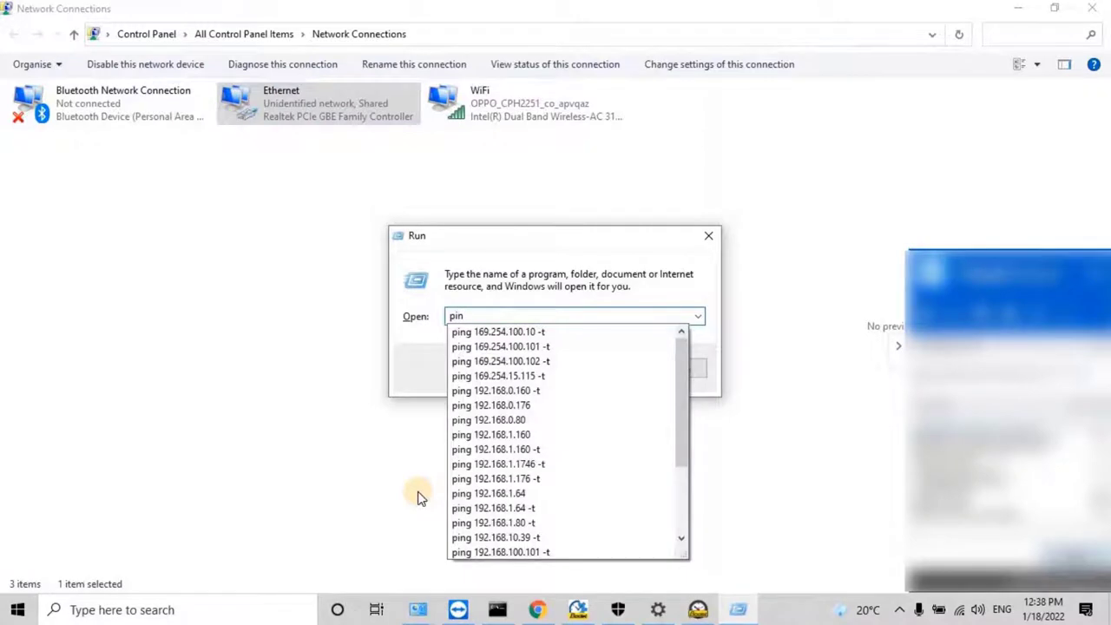
text(g 172.17.)
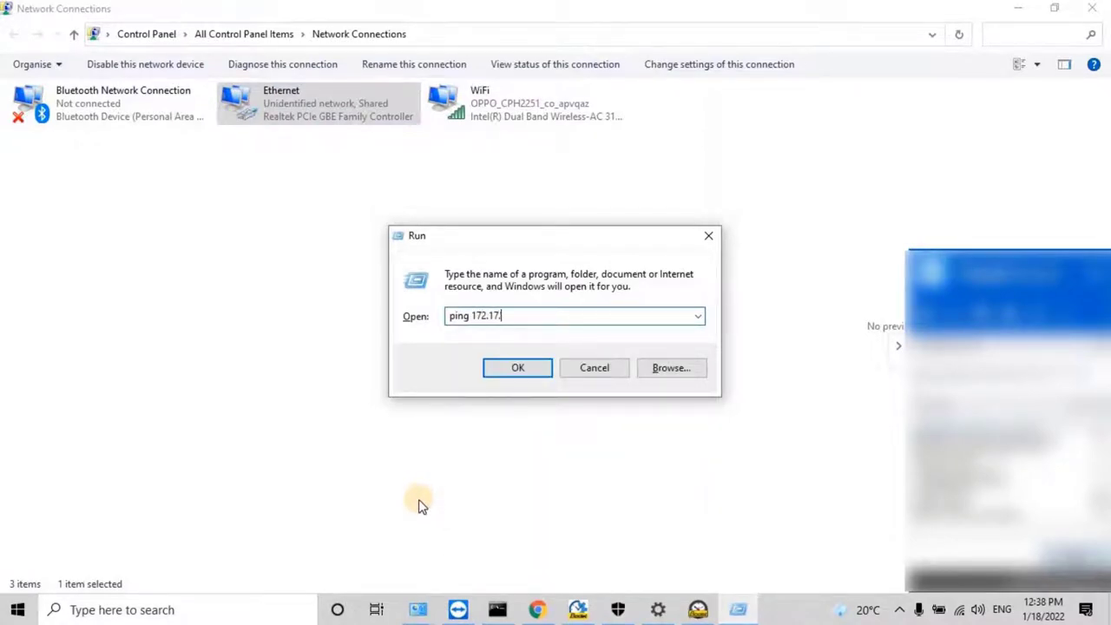
text(30.110 -t)
key(Return)
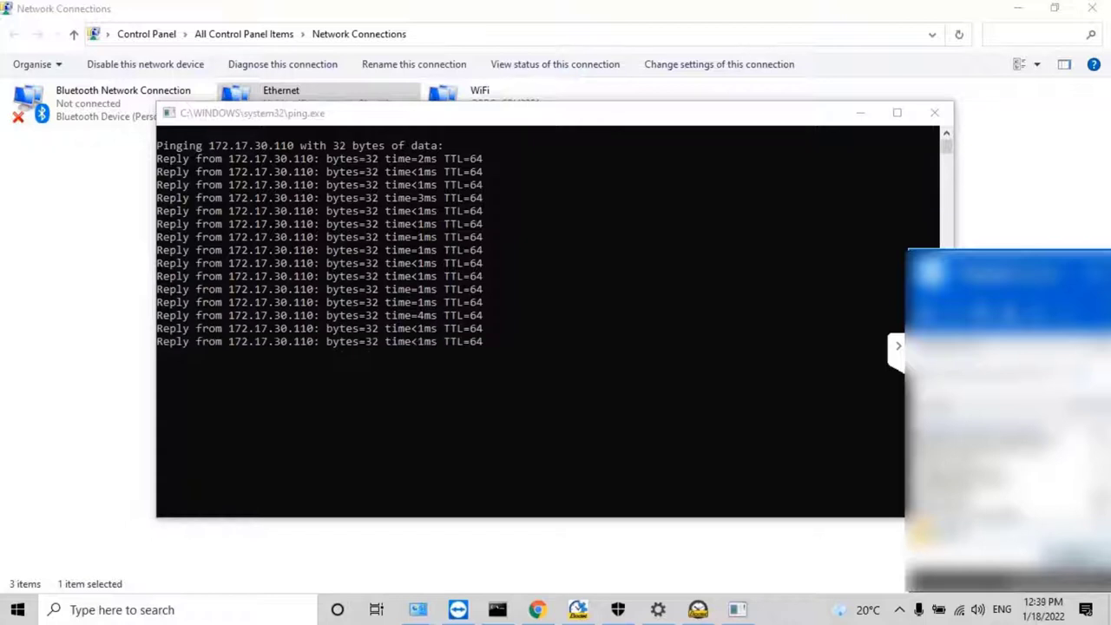
- Reload the clock's page at 172.17.30.110 in Chrome and maximize the browser
click(539, 610)
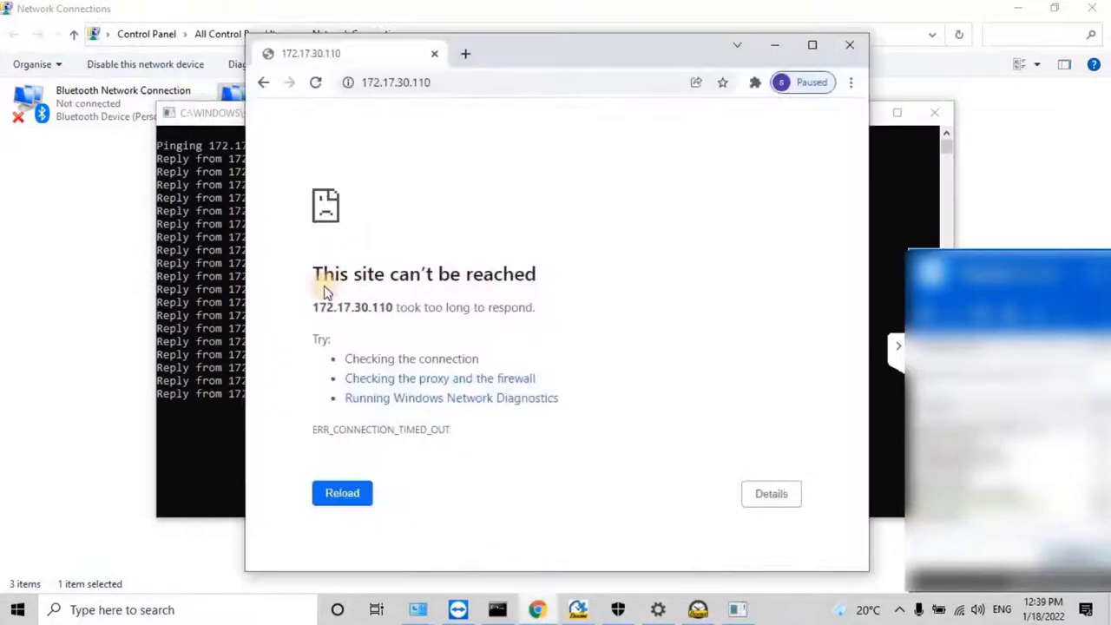
click(439, 81)
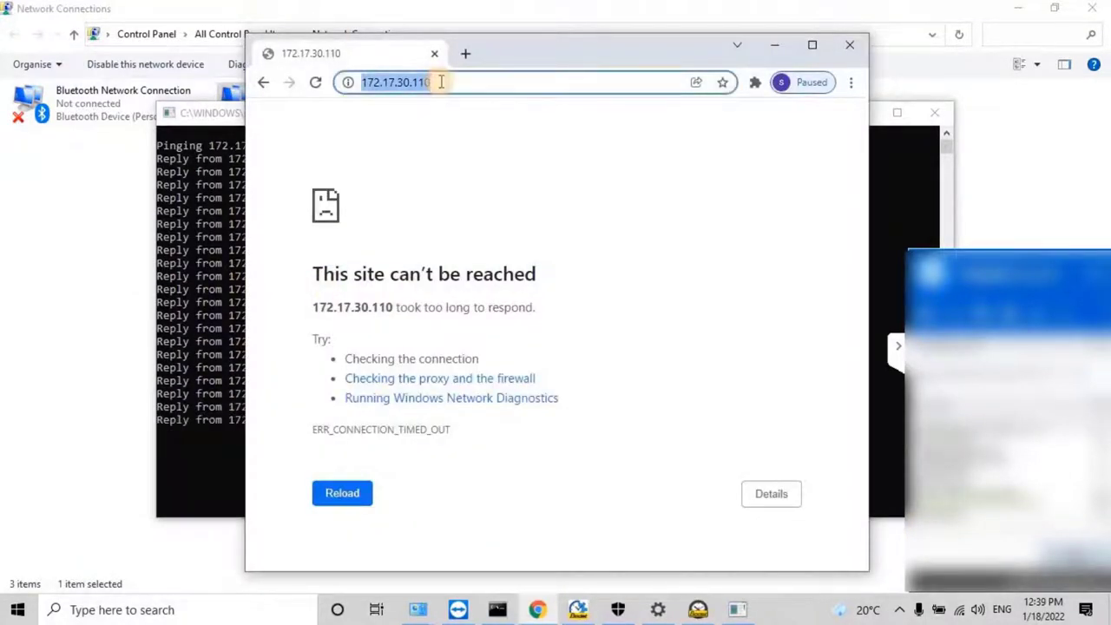
click(439, 82)
key(Return)
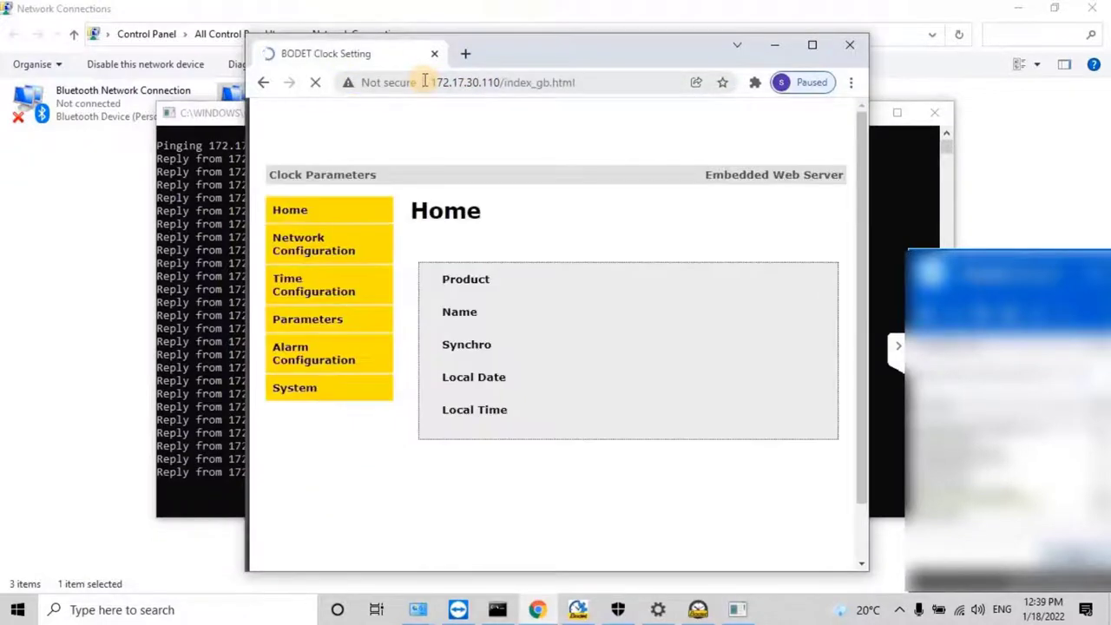
drag(665, 42, 632, 21)
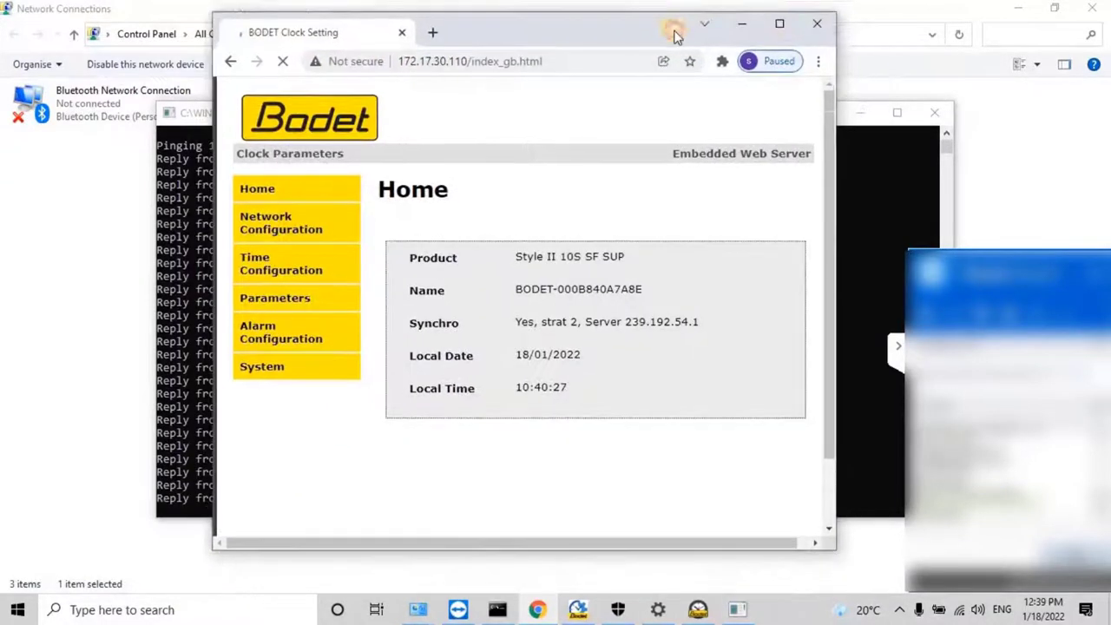
click(777, 26)
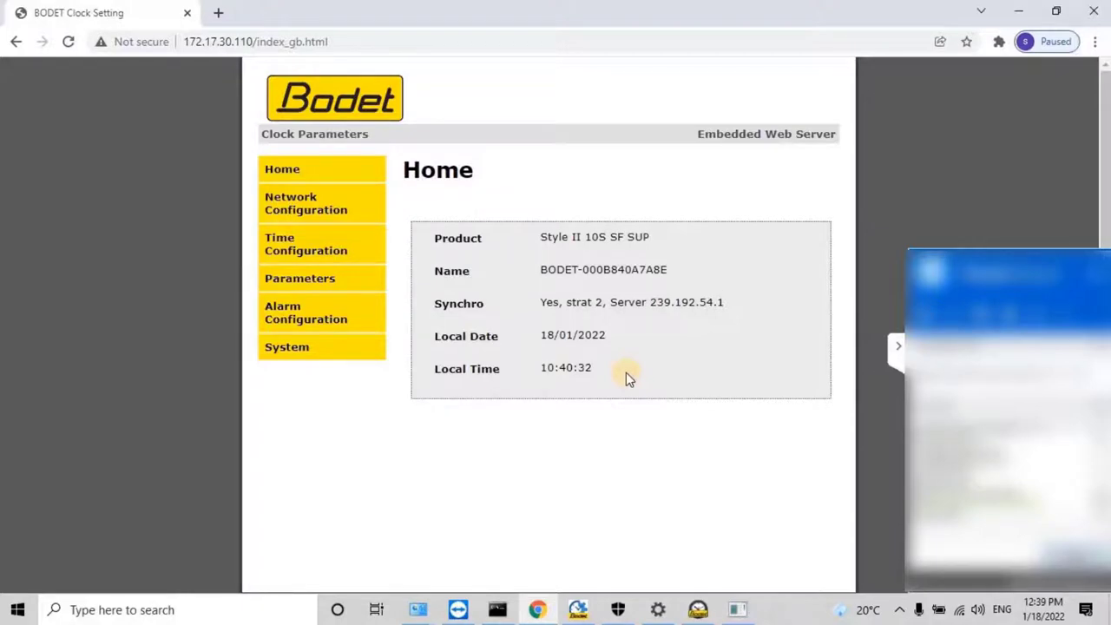
- On Network Configuration, disable DHCP and set the IP address to 192.168.100.10
click(297, 204)
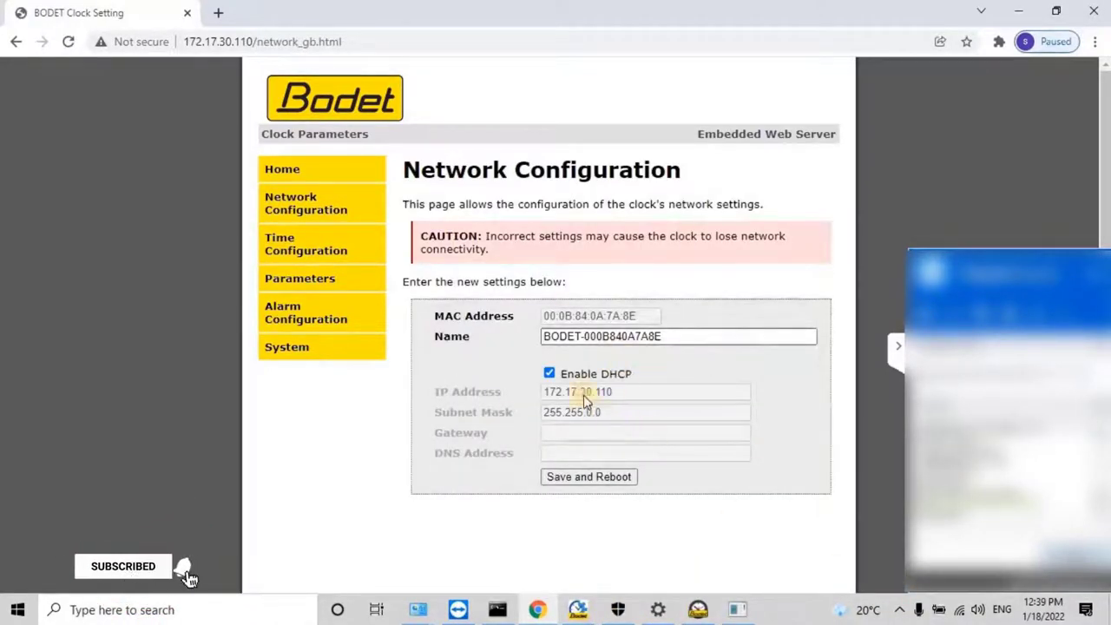
click(549, 374)
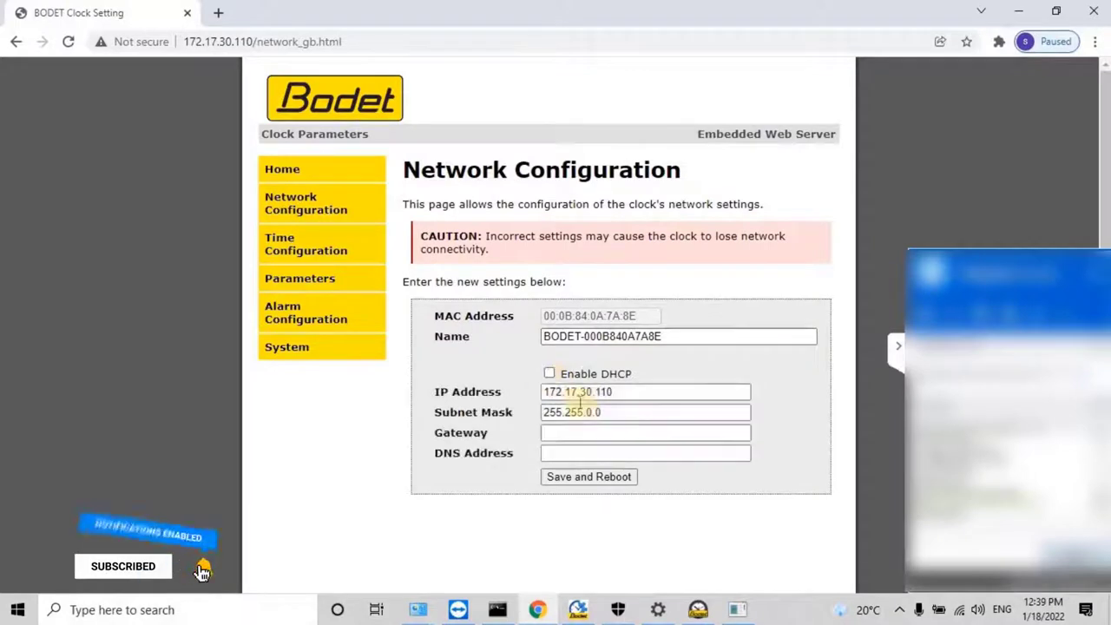
click(624, 392)
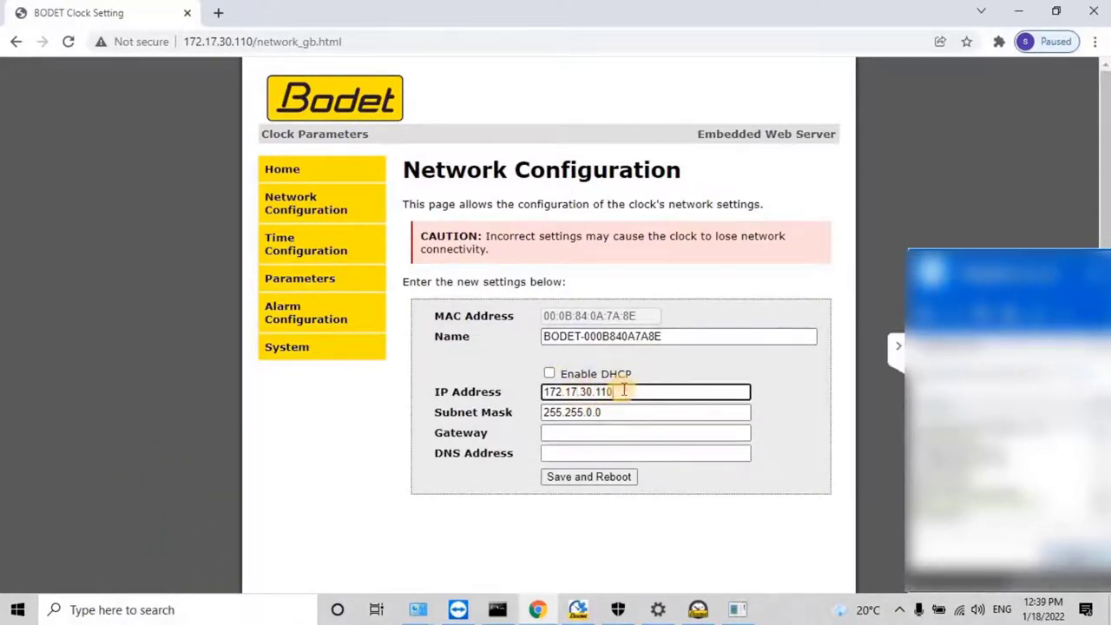
key(ctrl+a)
key(BackSpace)
text(192.168)
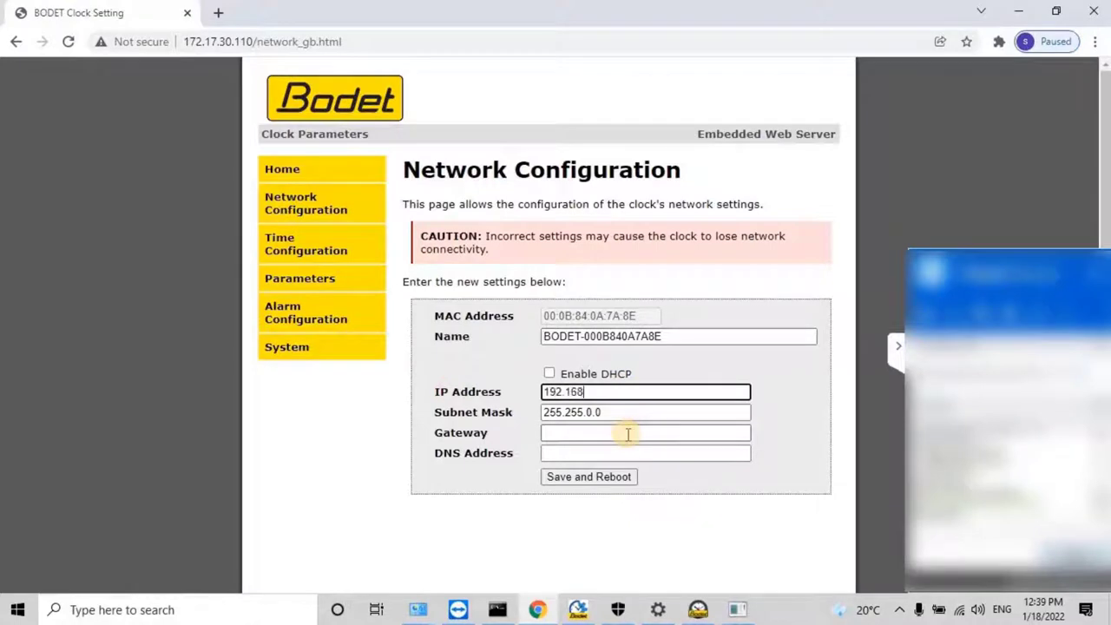
text(.100.10)
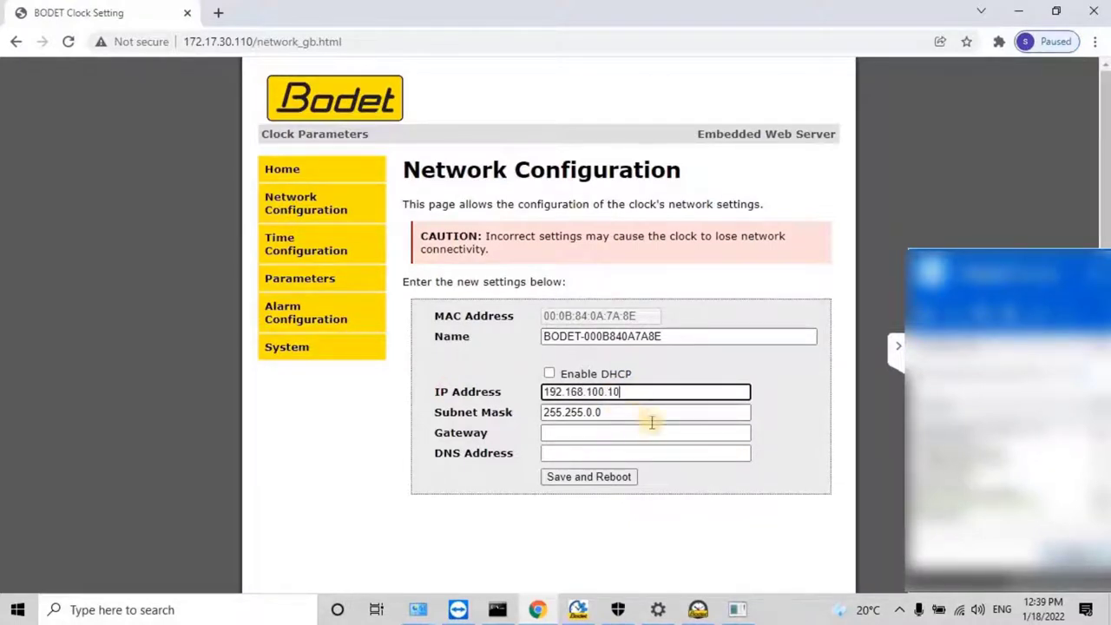
- Set mask 255.255.255.0 and gateway 192.168.100.1, then Save and Reboot
click(651, 420)
key(BackSpace)
key(BackSpace)
key(BackSpace)
text(255.0)
click(602, 438)
text(192.1)
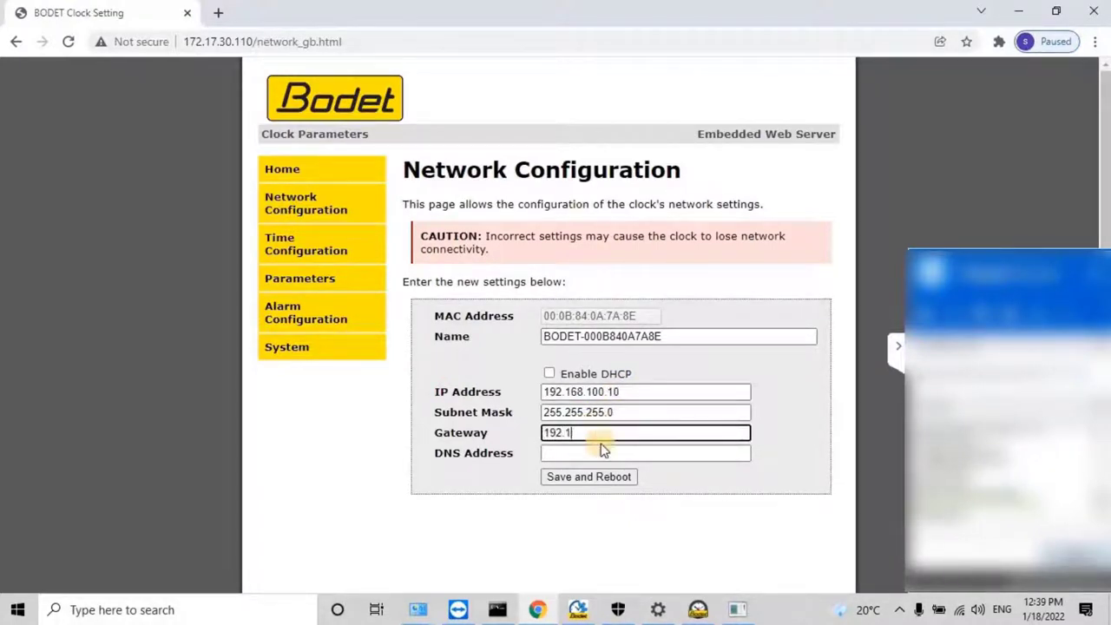
text(68.100.1)
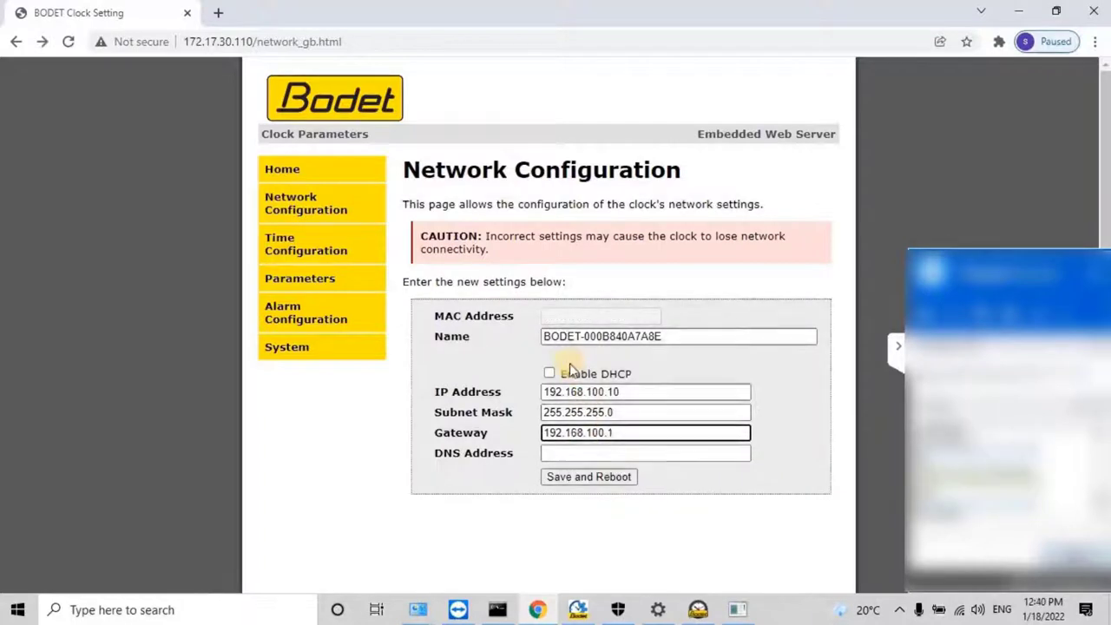
click(580, 479)
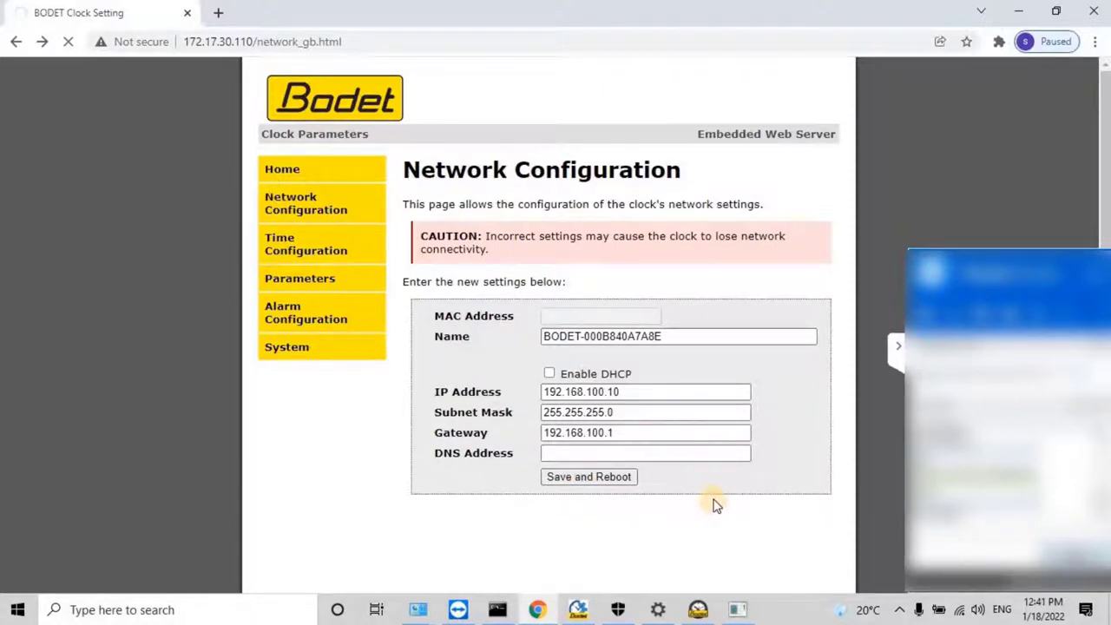
- Close the ipconfig console and rerun the ping to 172.17.30.110, which now times out
click(502, 610)
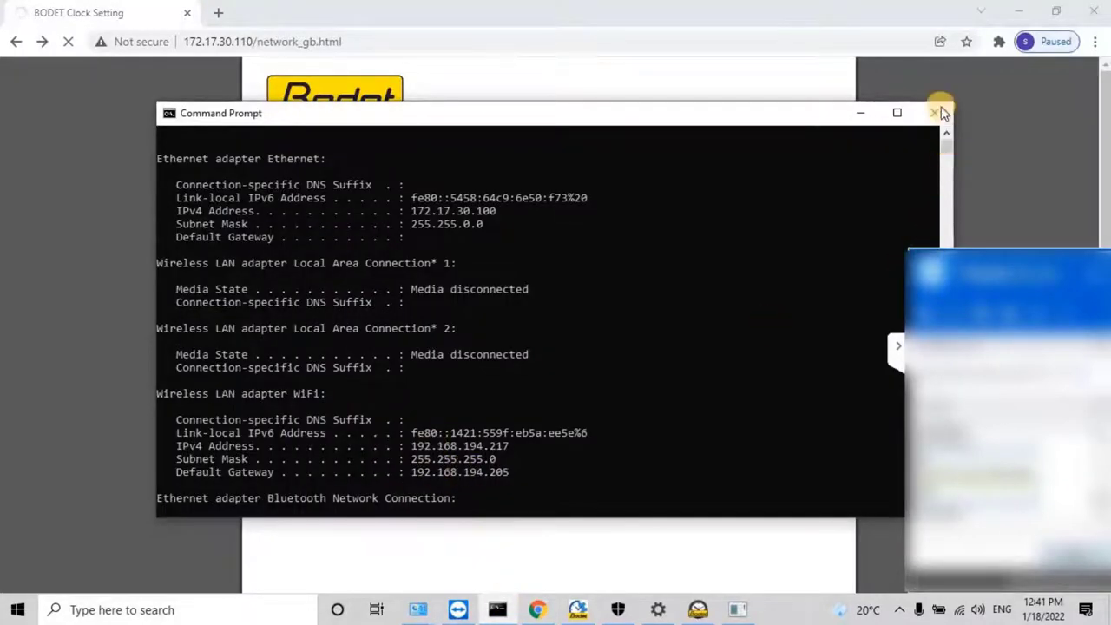
key(alt+F4)
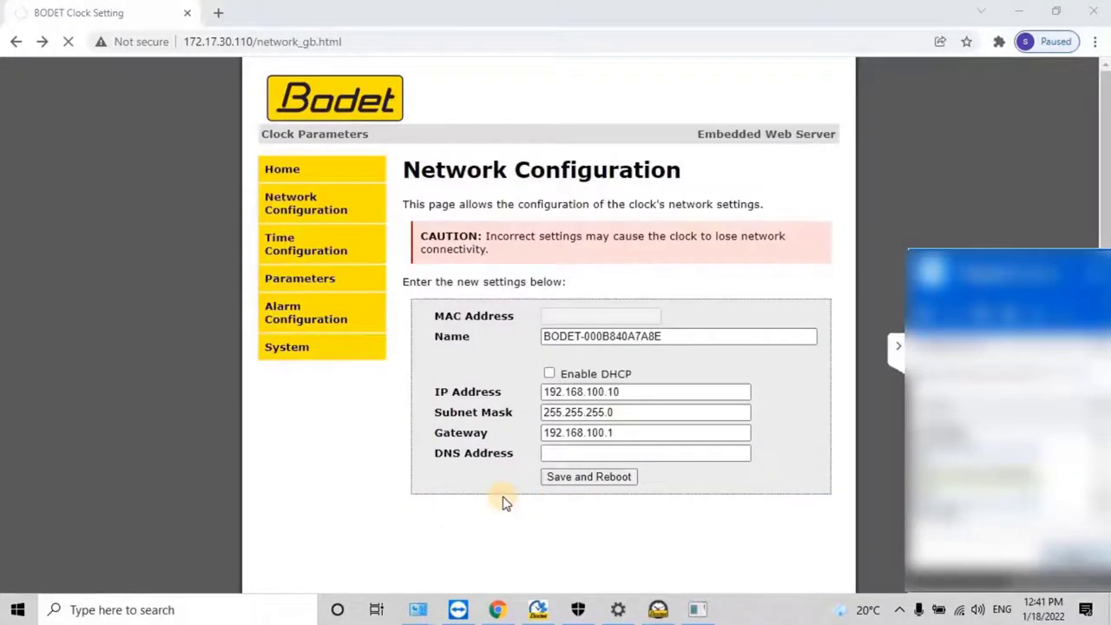
key(super+r)
key(Return)
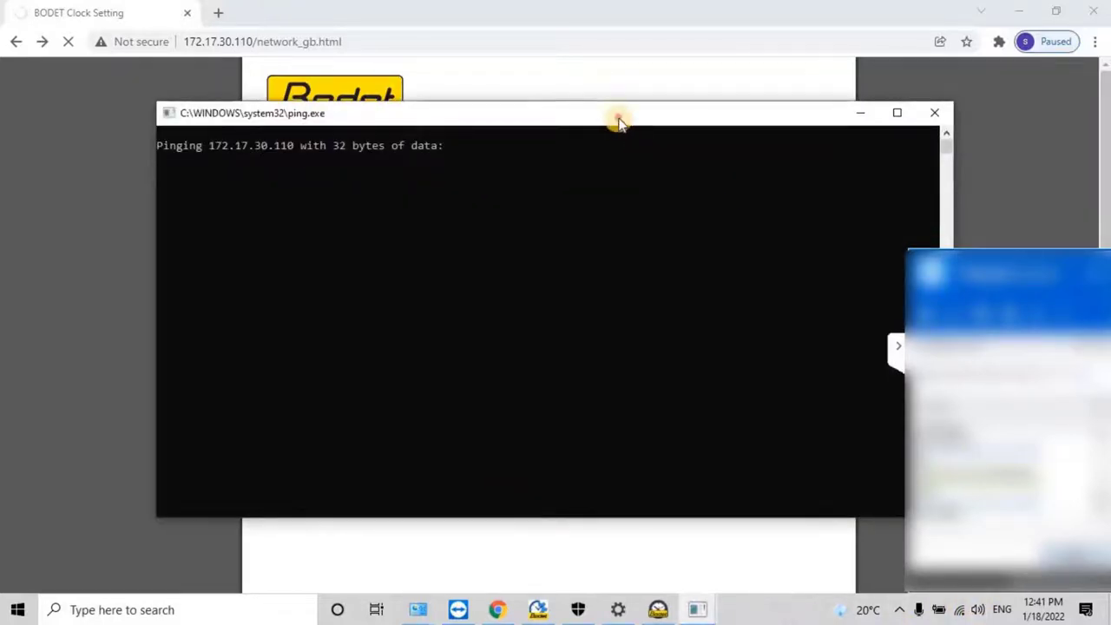
drag(619, 122, 665, 80)
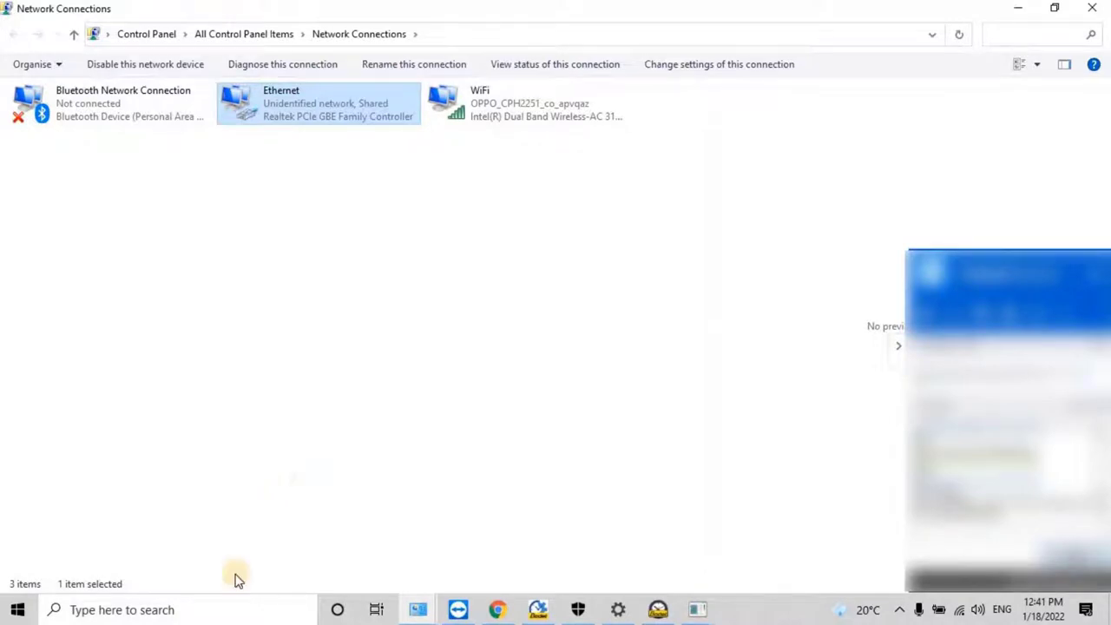
- Bring Bodet Detect forward to see the clock listed at 192.168.100.10
click(539, 610)
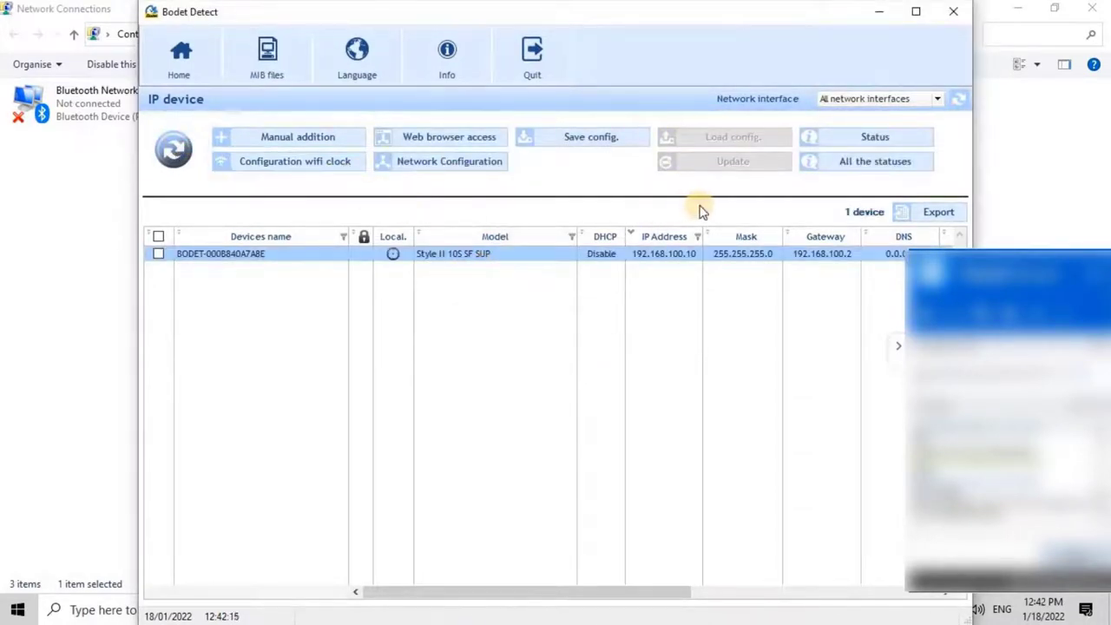
- Select the BODET clock at 192.168.100.10 and open its web page via Web browser access
click(159, 255)
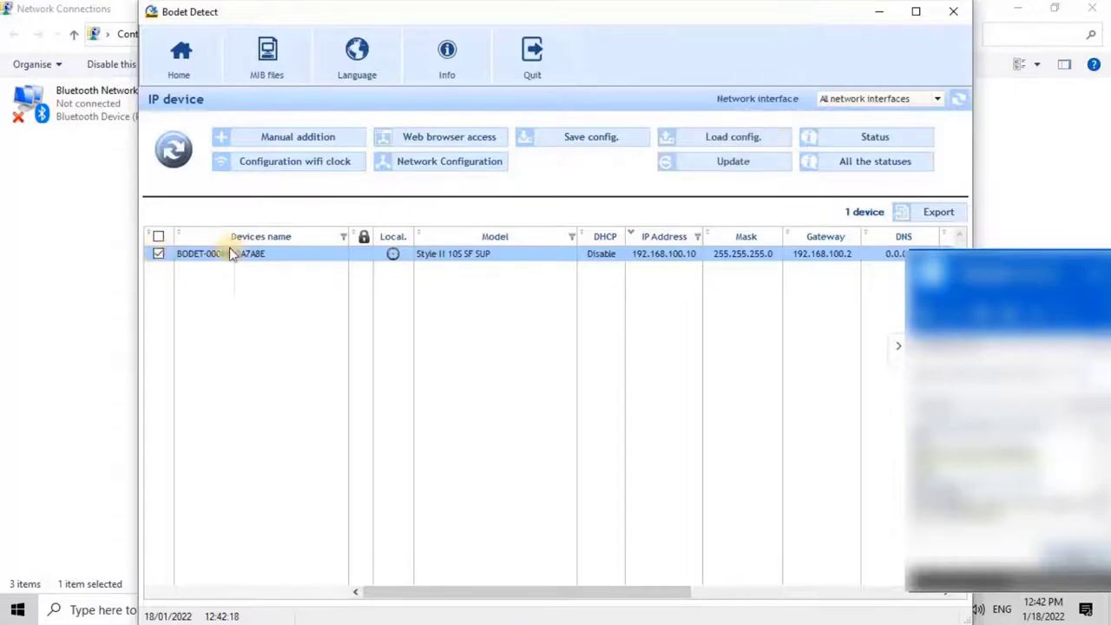
double_click(638, 11)
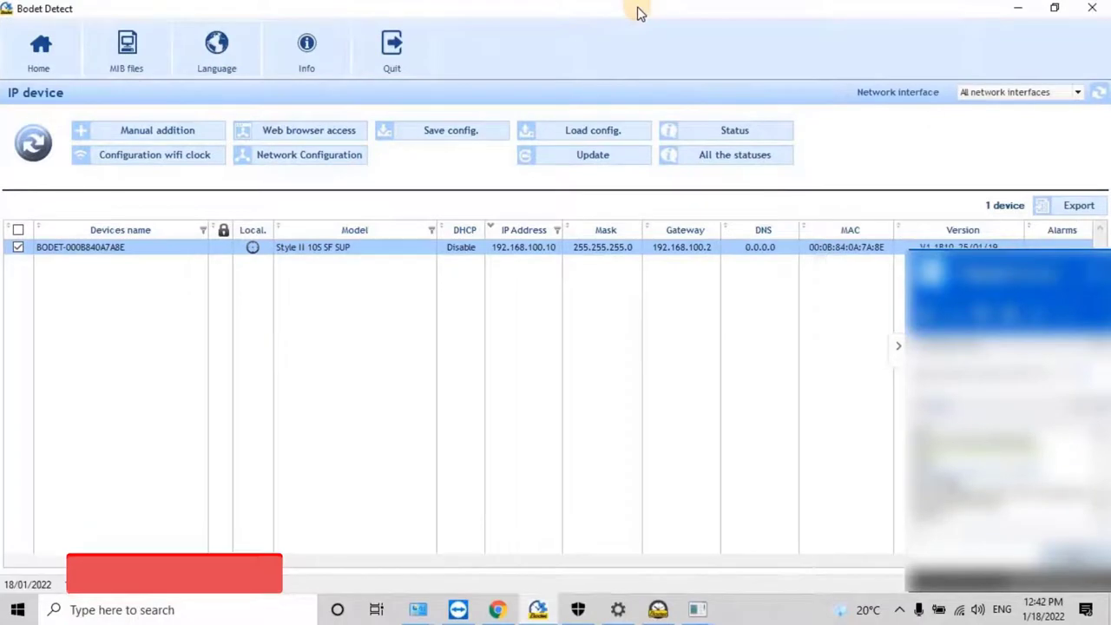
click(323, 132)
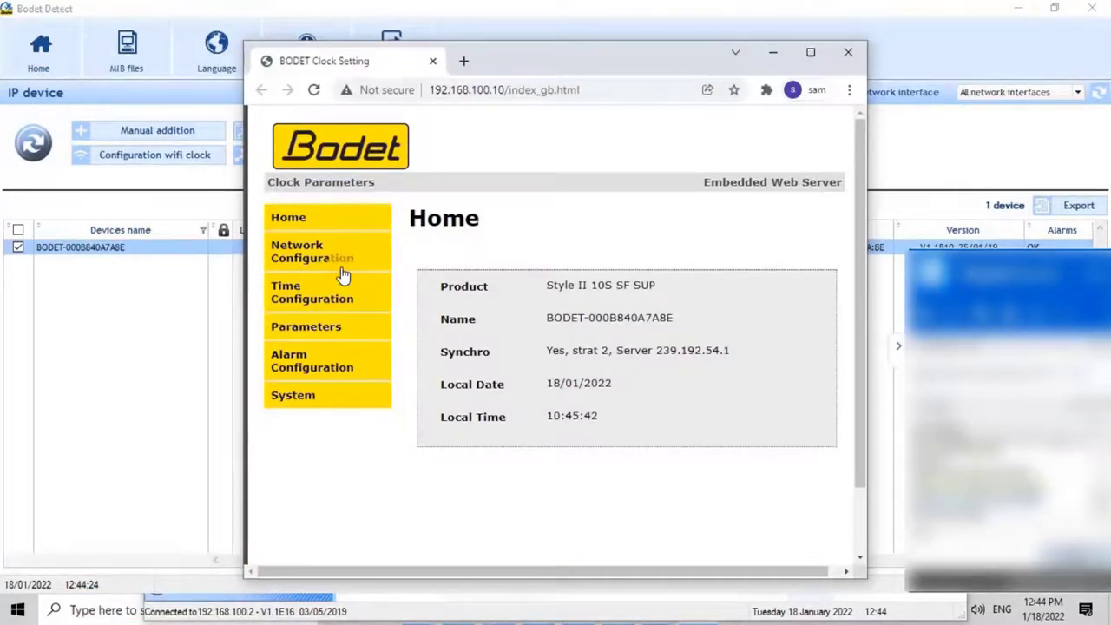
- In Time Configuration, switch NTP mode to Unicast with server 192.168.100.2 replacing 239.192.54.1
click(337, 297)
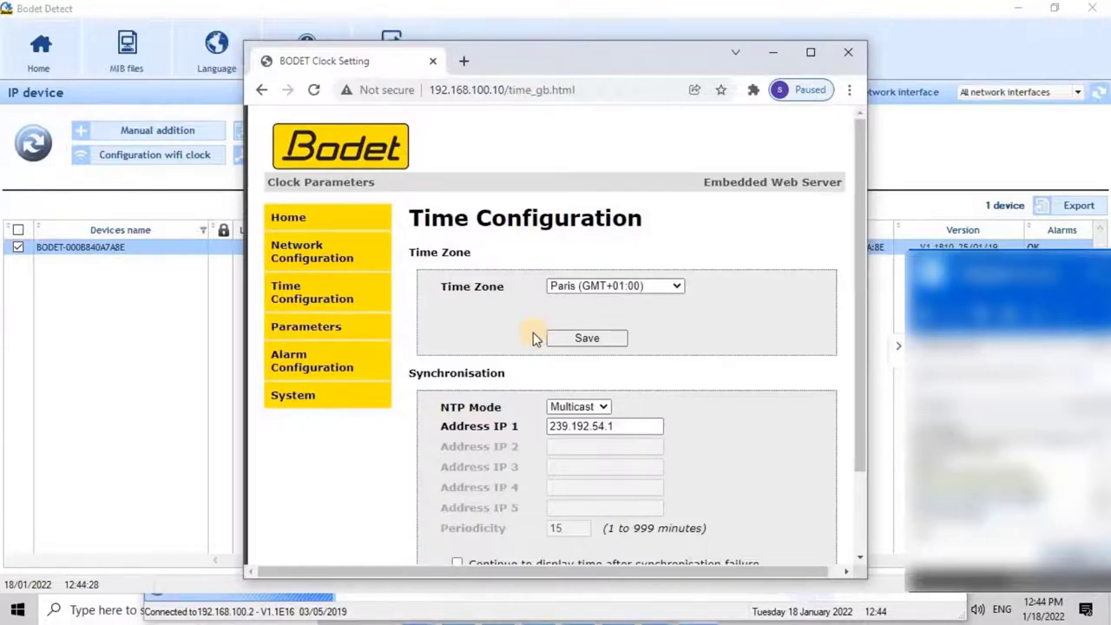
click(594, 406)
click(582, 435)
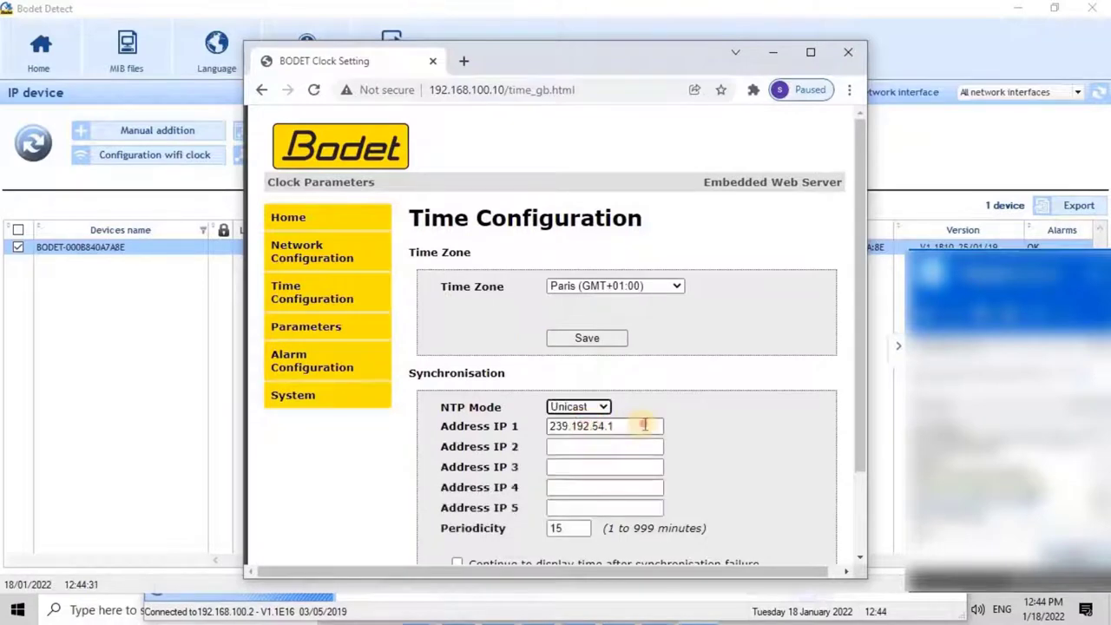
drag(640, 426, 413, 408)
text(192)
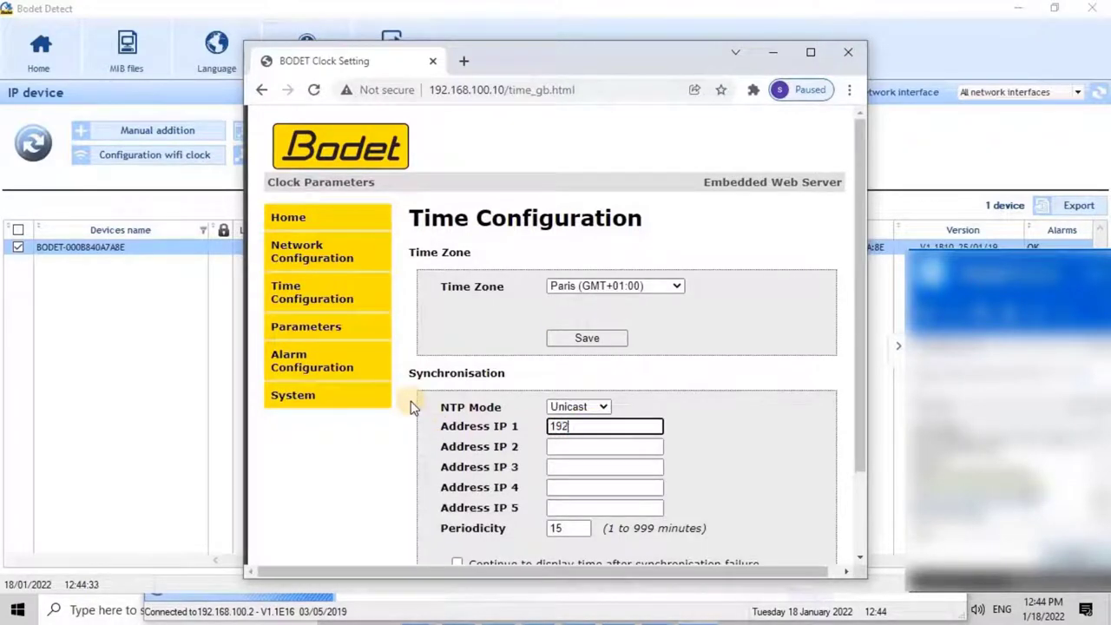
text(.168.100.2)
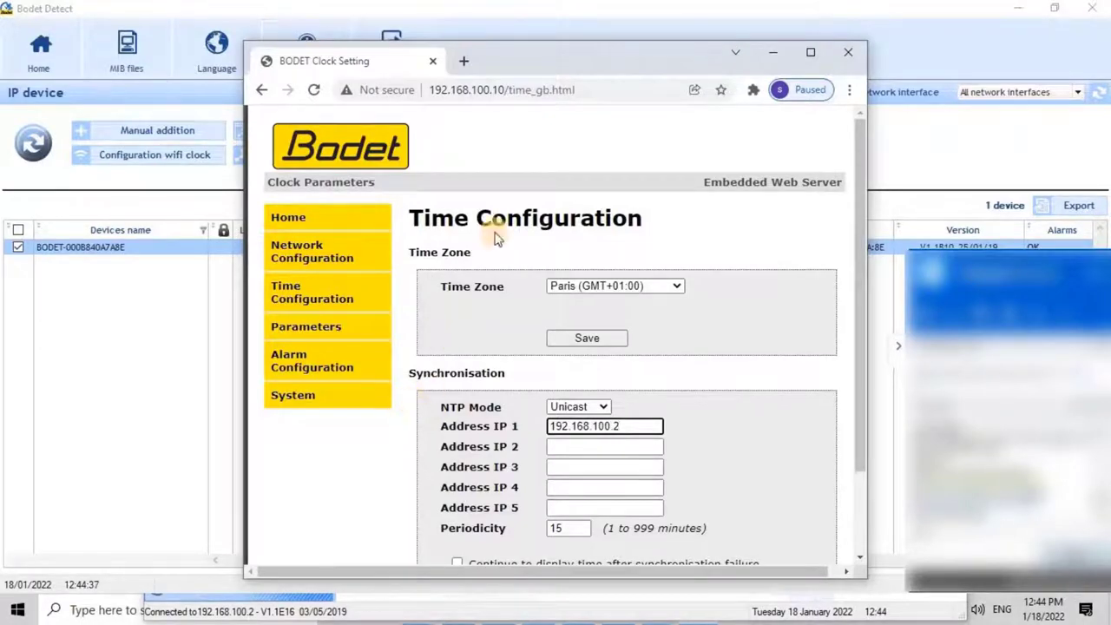
- Save the Unicast NTP settings, declining the browser's save-address prompt
drag(564, 41, 566, 13)
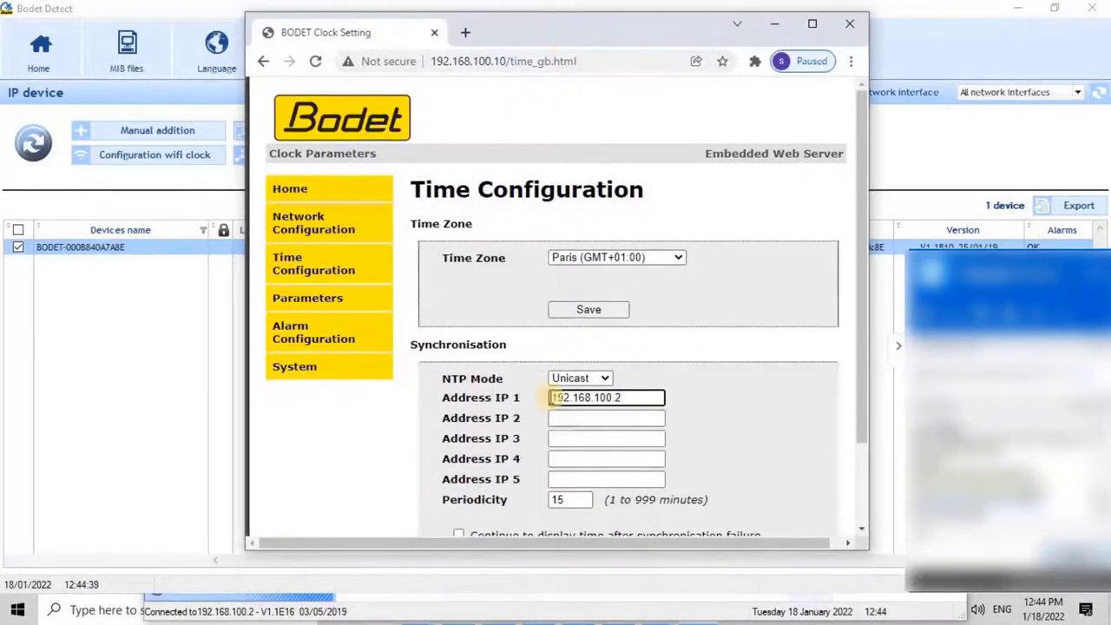
scroll(681, 365, down, 2)
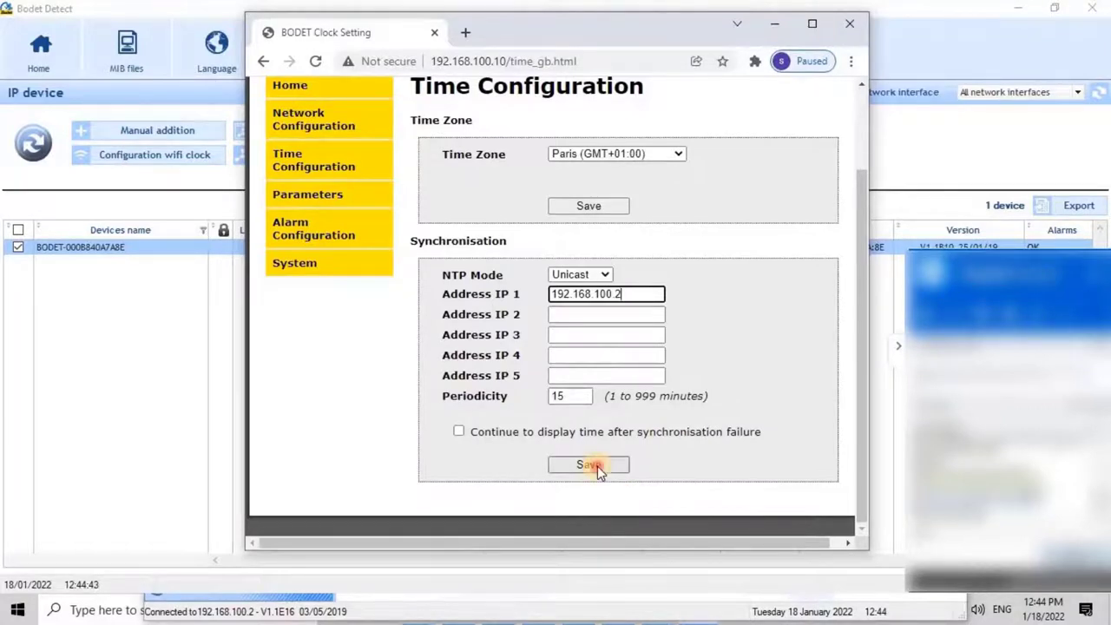
click(598, 466)
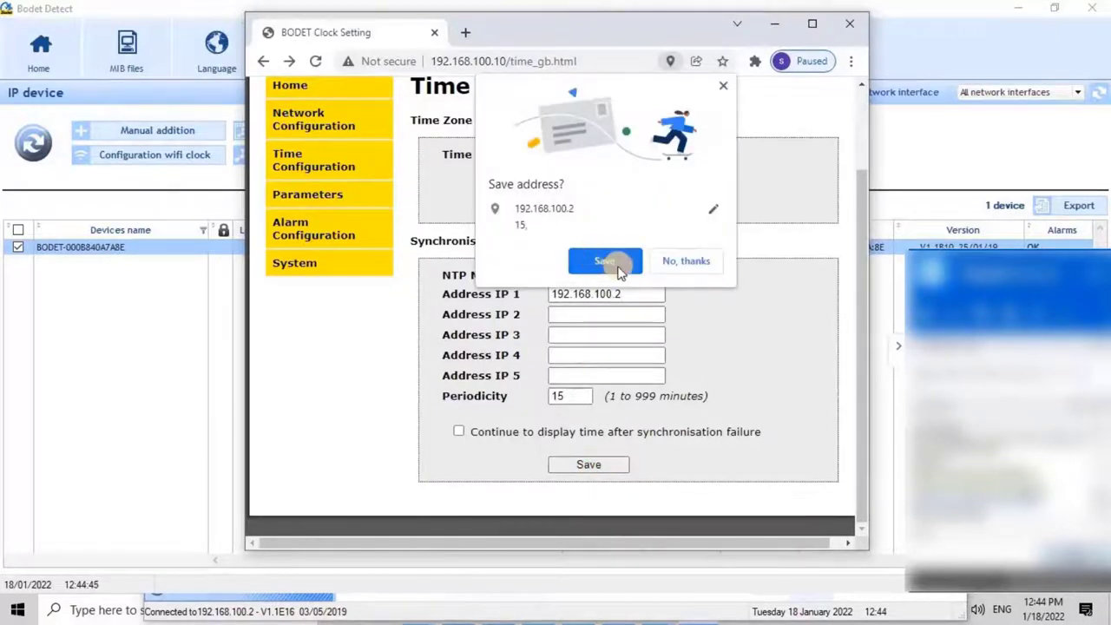
click(616, 271)
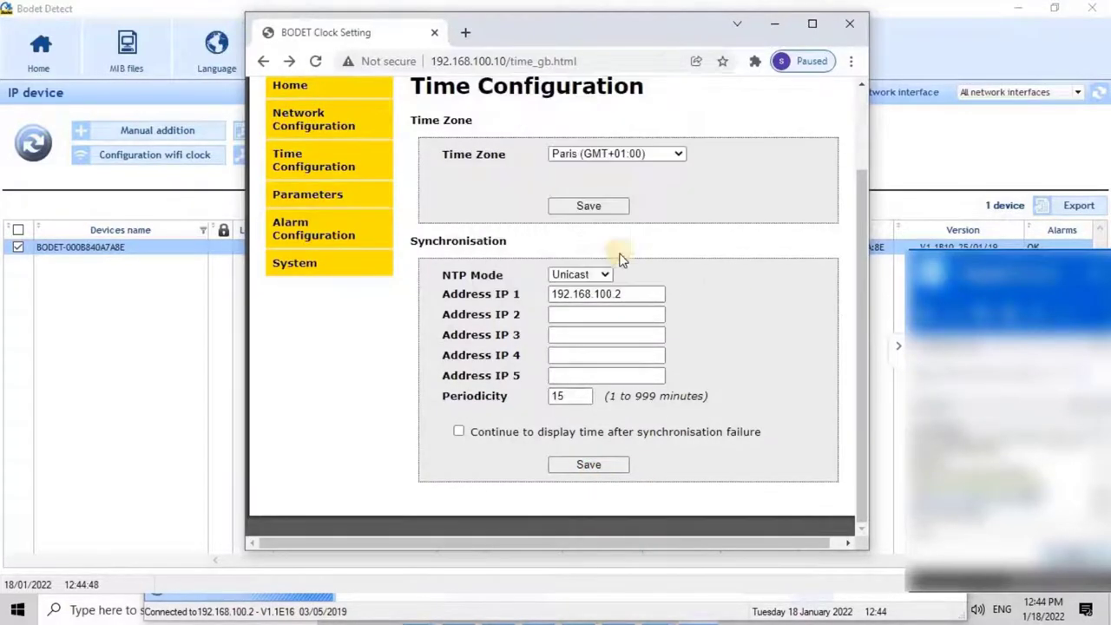
click(569, 463)
click(608, 261)
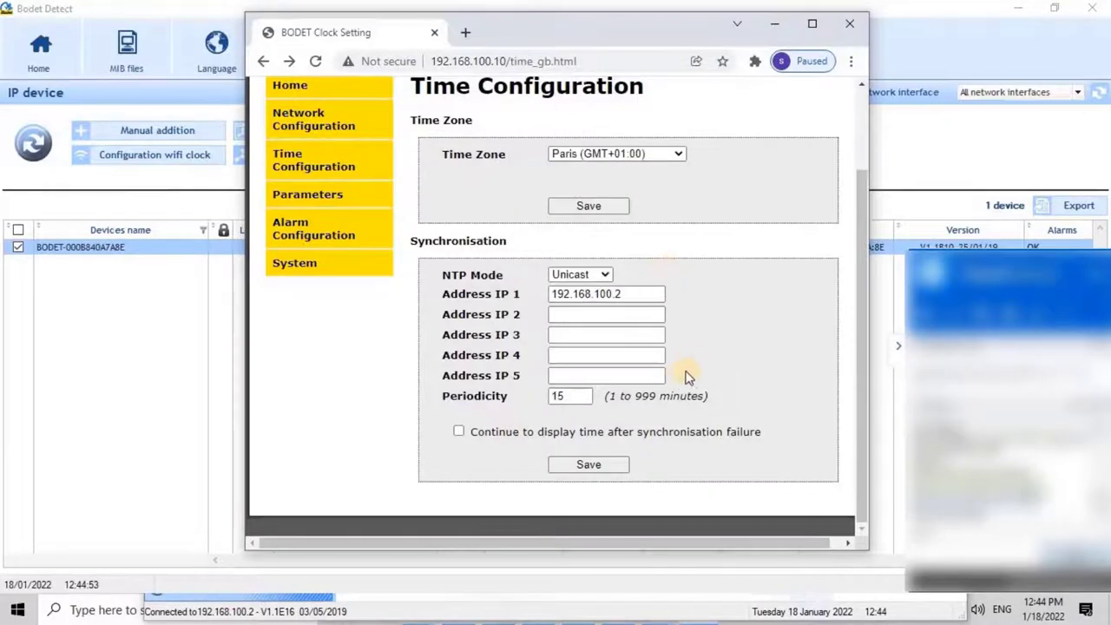
scroll(678, 375, up, 2)
- Go back to the Home page to confirm sync with 192.168.100.2 at stratum 2
click(326, 188)
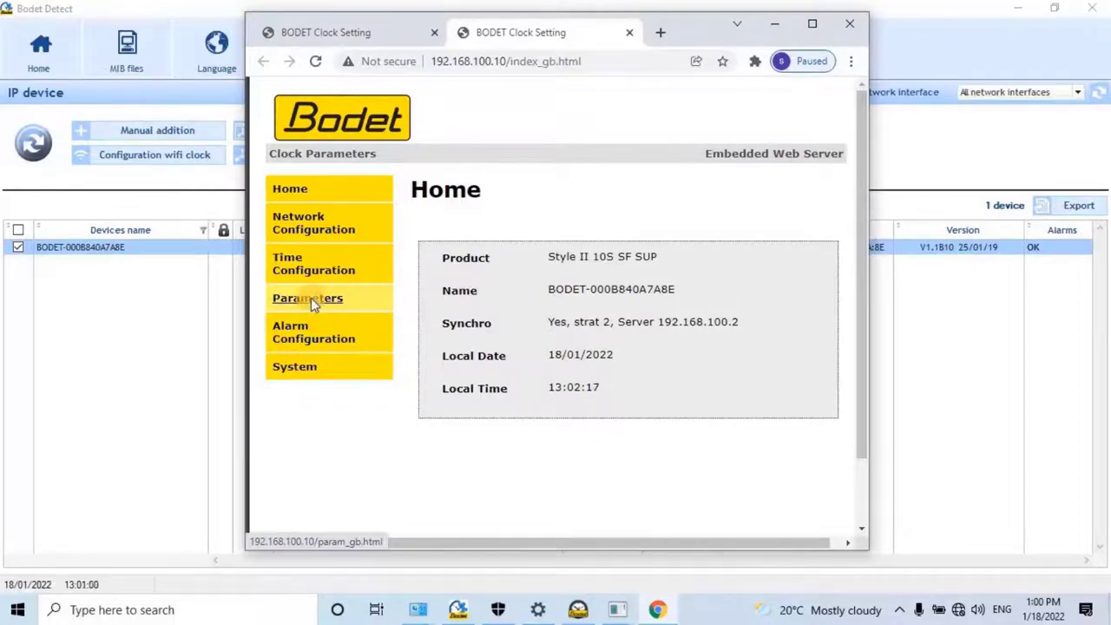
- Set the clock display to 12H with Date DD/MM alternate display in Normal mode, and save
click(311, 301)
scroll(612, 397, down, 2)
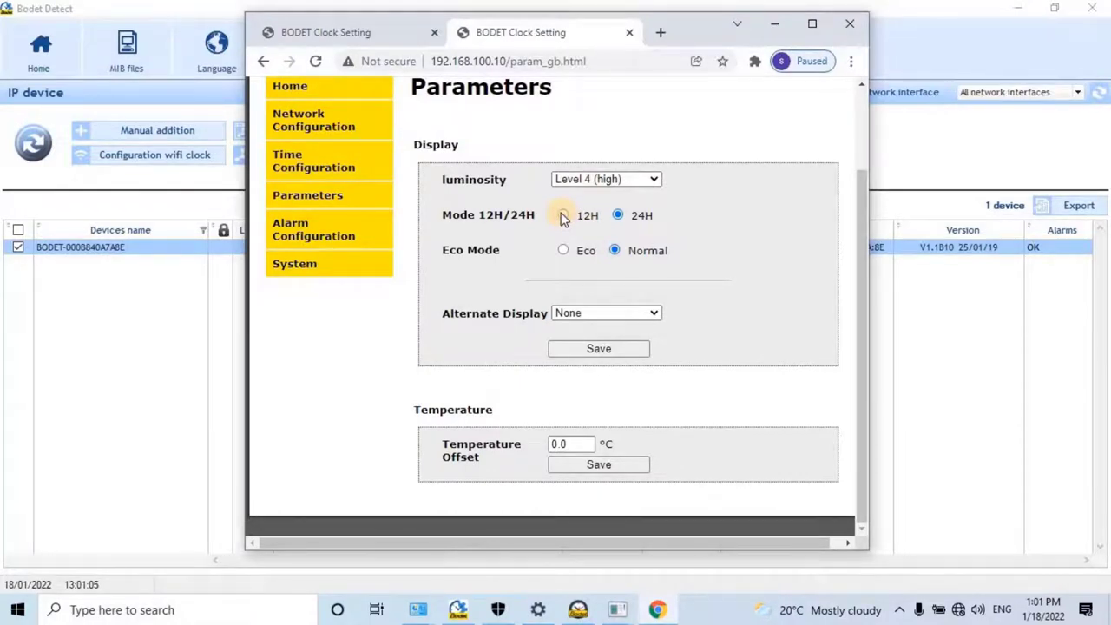
scroll(563, 218, up, 1)
click(568, 223)
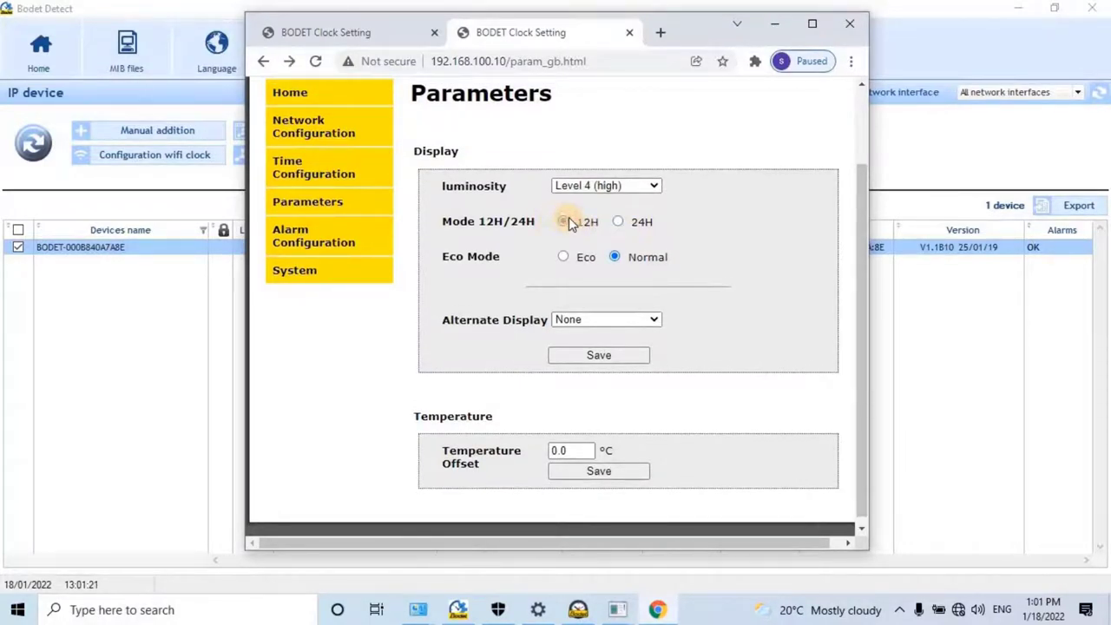
click(650, 320)
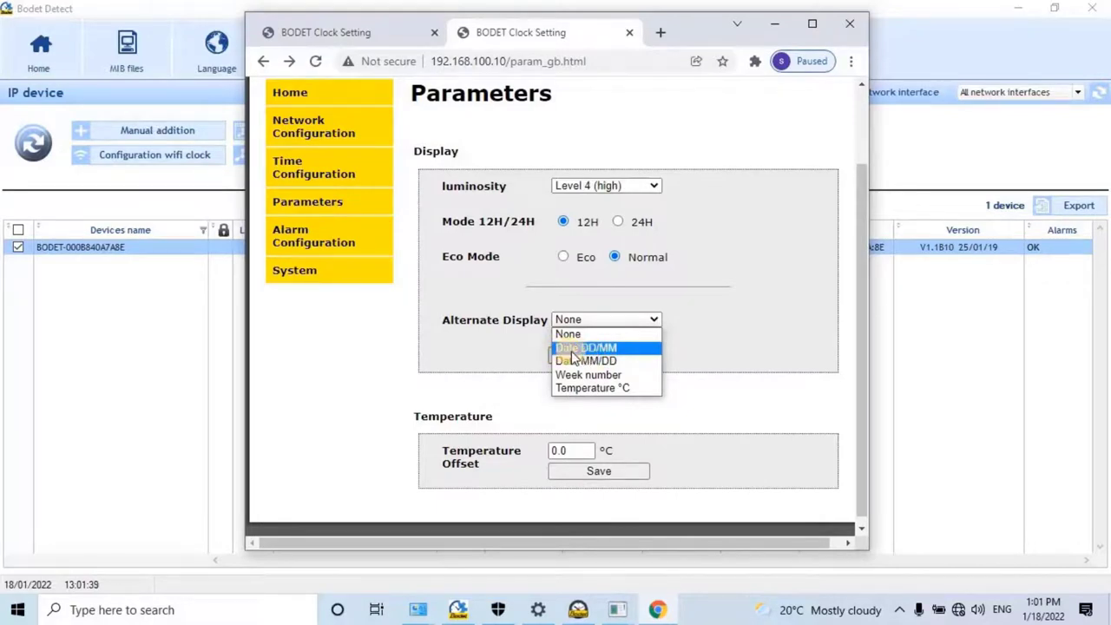
click(620, 349)
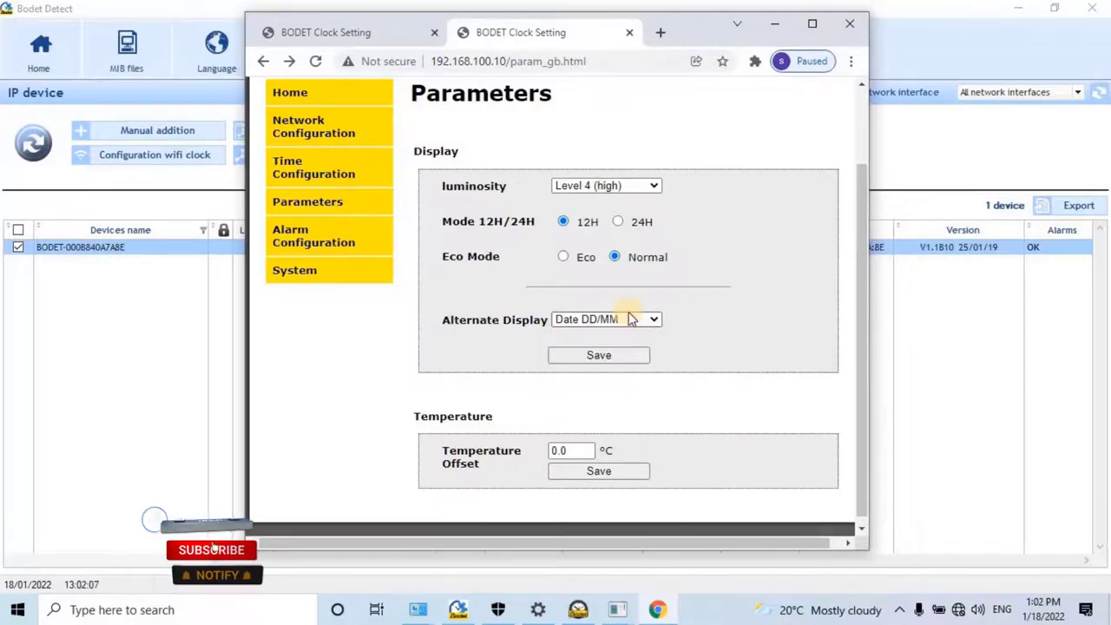
click(565, 259)
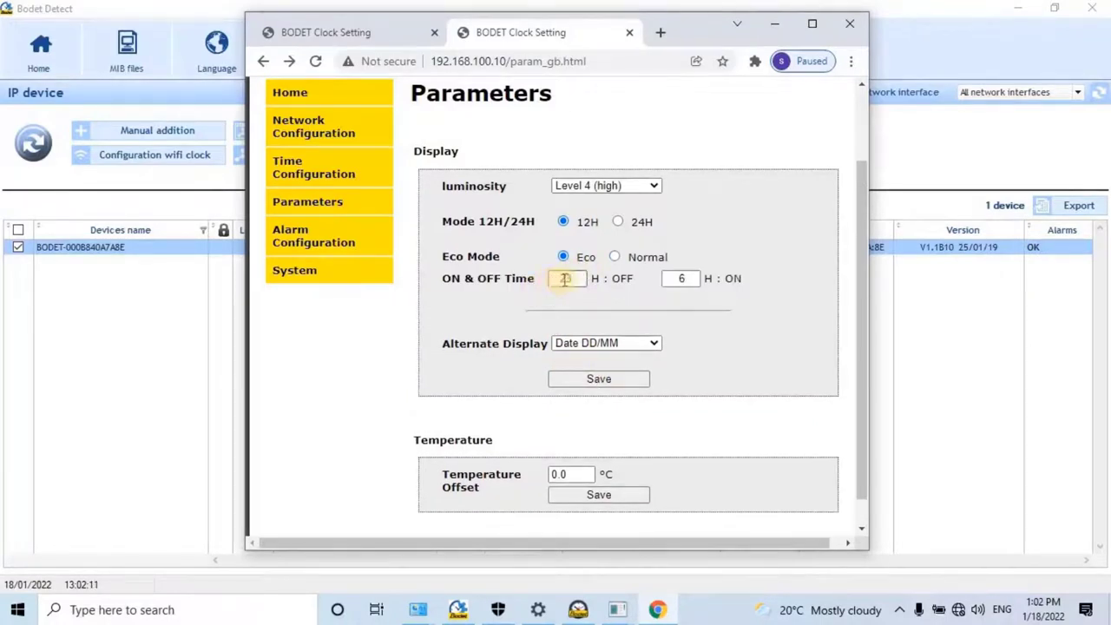
click(624, 258)
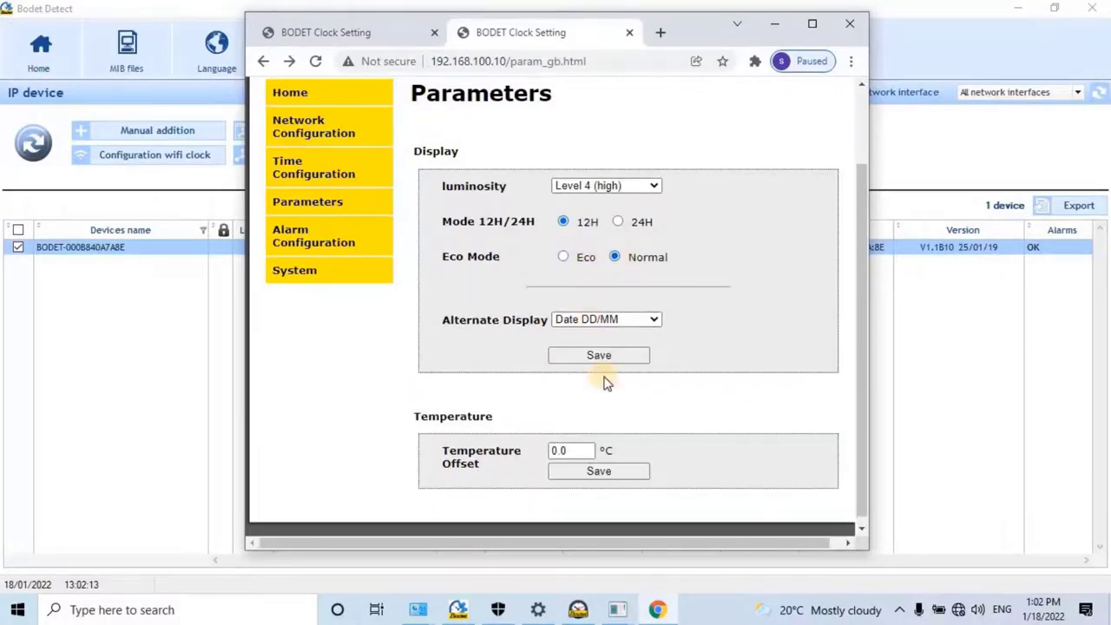
click(599, 356)
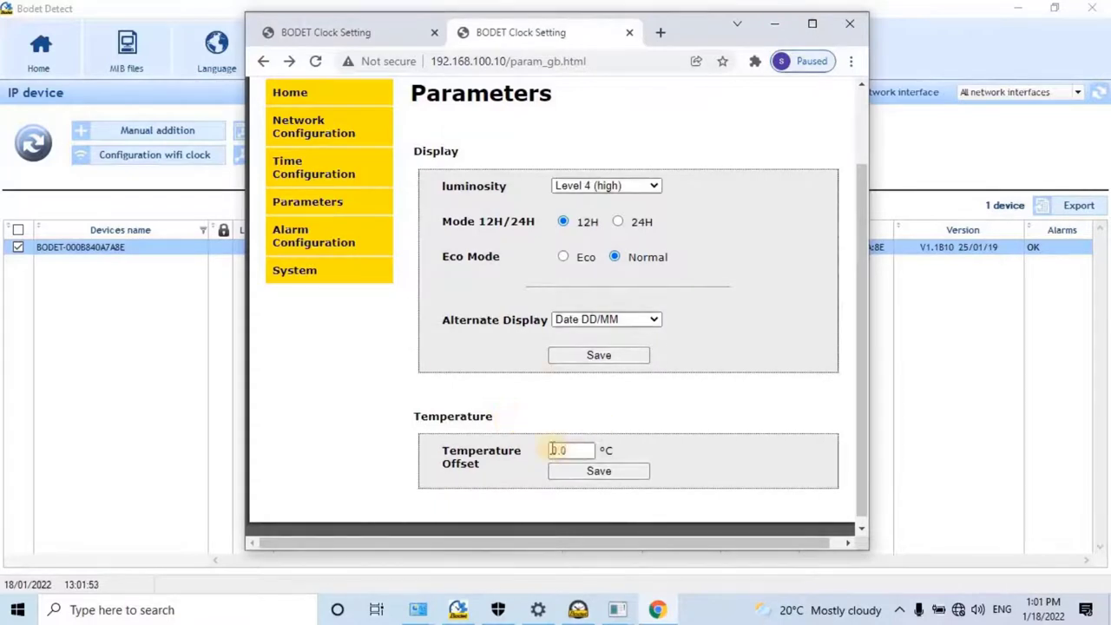
click(600, 355)
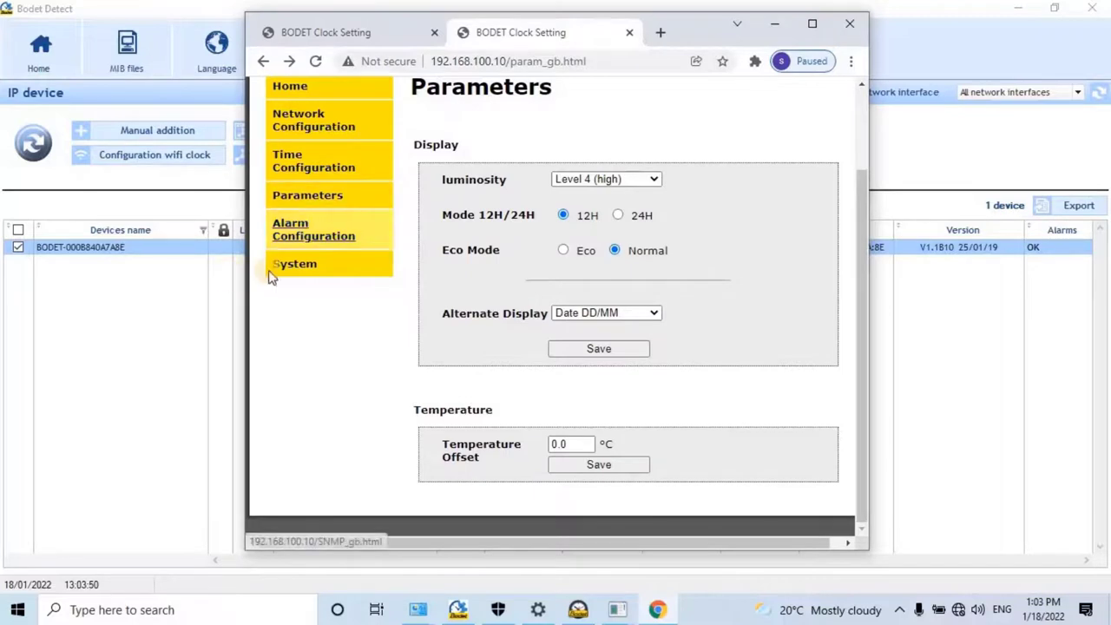
- Open the System page to see firmware V1.1B10, authentication, reboot and factory-reset options
click(296, 265)
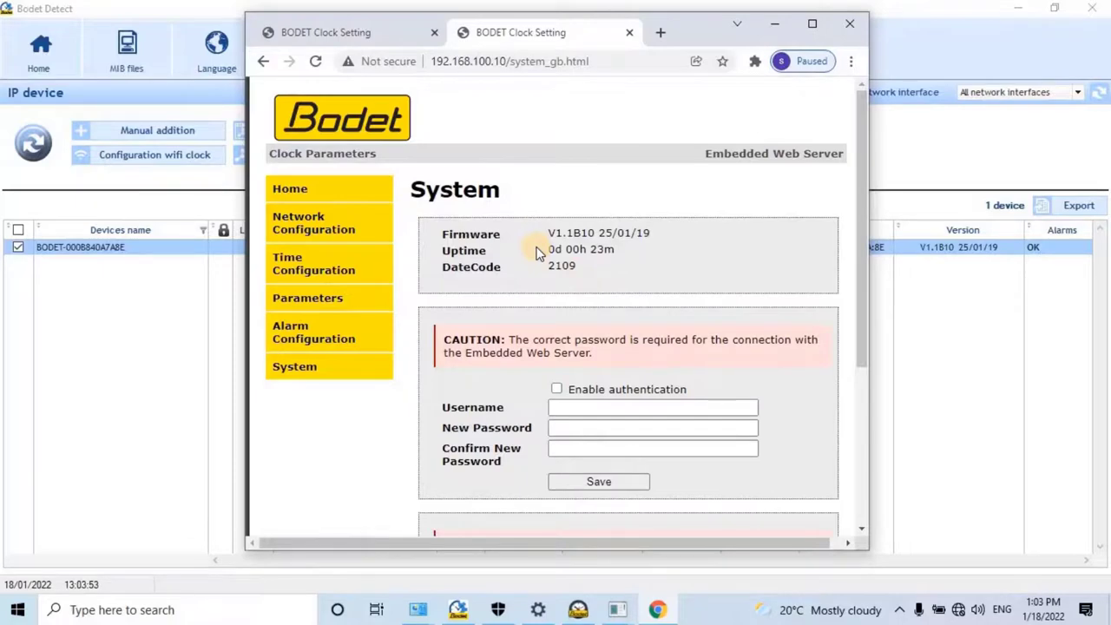
scroll(536, 253, down, 3)
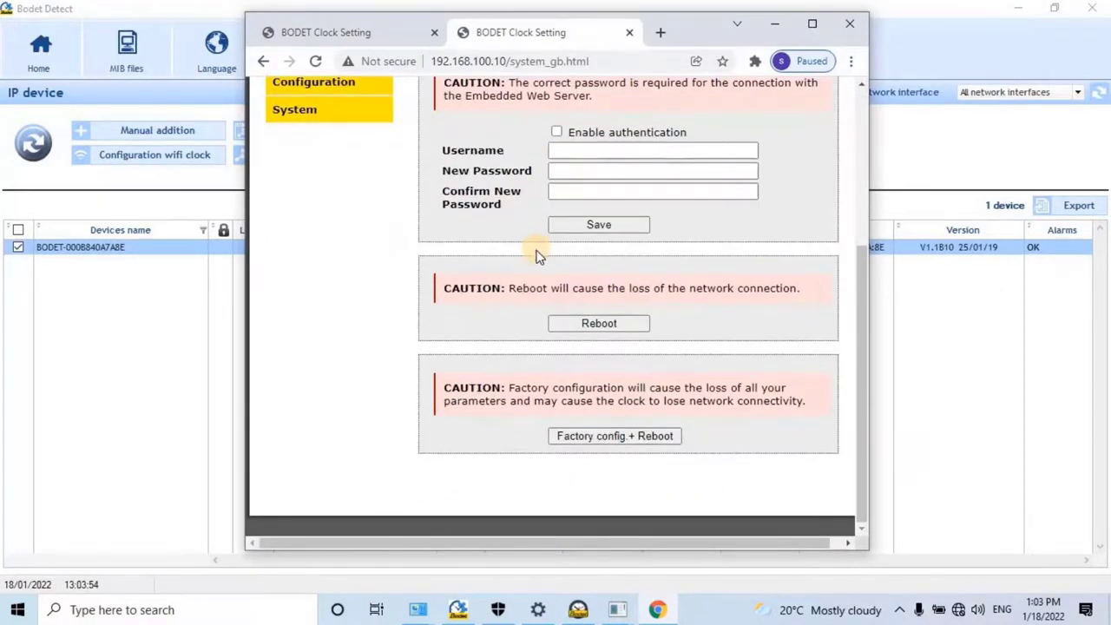